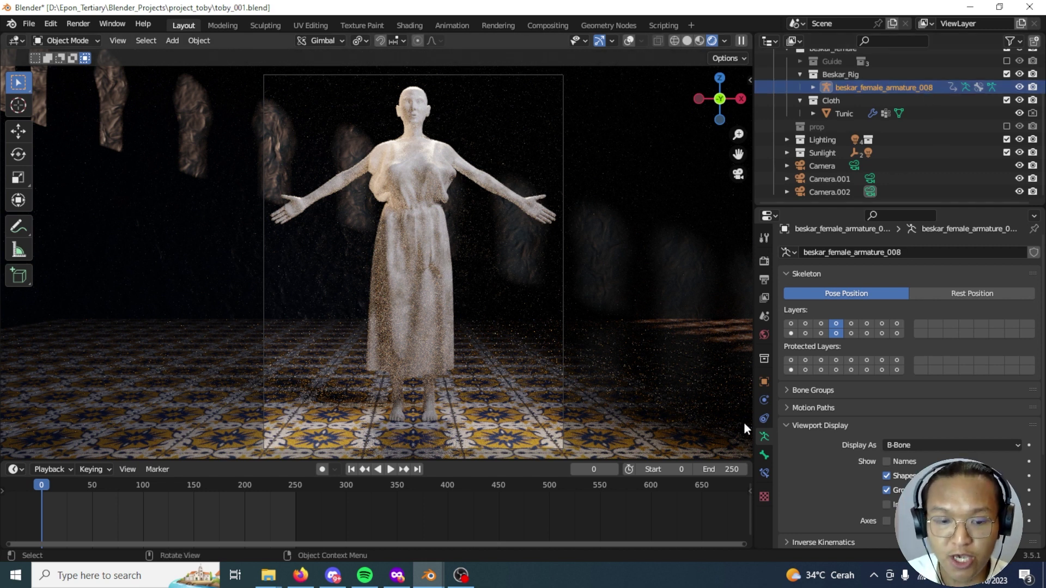
Look over the Got Toby? post on the creator's Patreon page in the browser.
{"action": "left_click", "coordinate": [301, 575]}
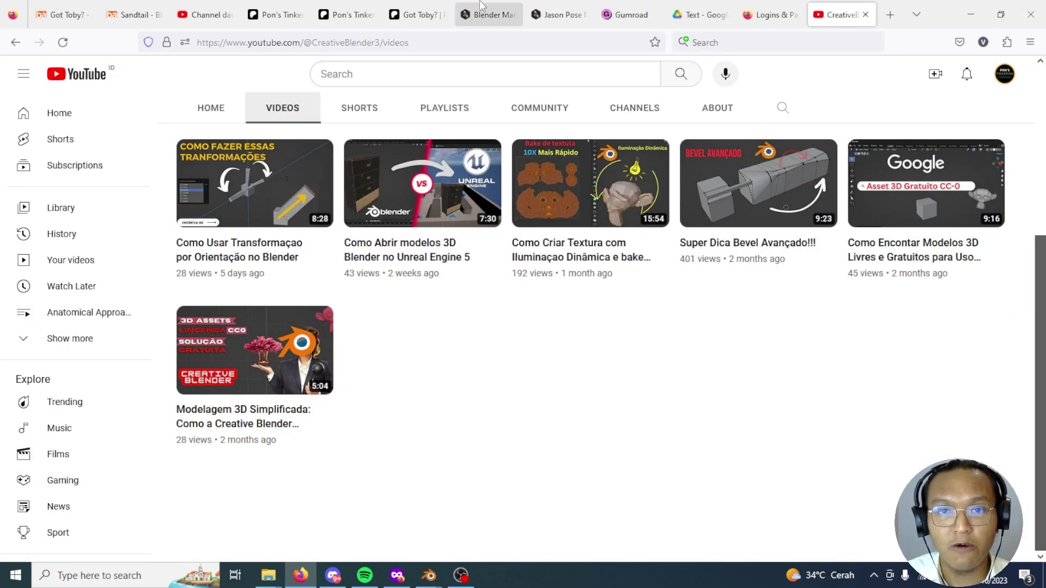
{"action": "left_click", "coordinate": [362, 5]}
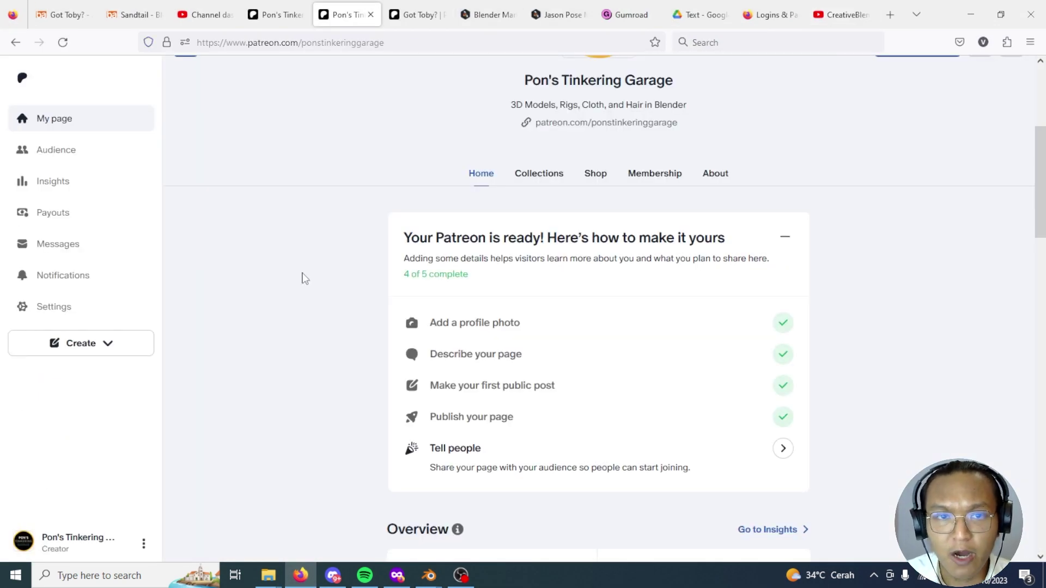
{"action": "left_click", "coordinate": [281, 15]}
{"action": "scroll", "coordinate": [1043, 427], "scroll_direction": "up", "scroll_amount": 10}
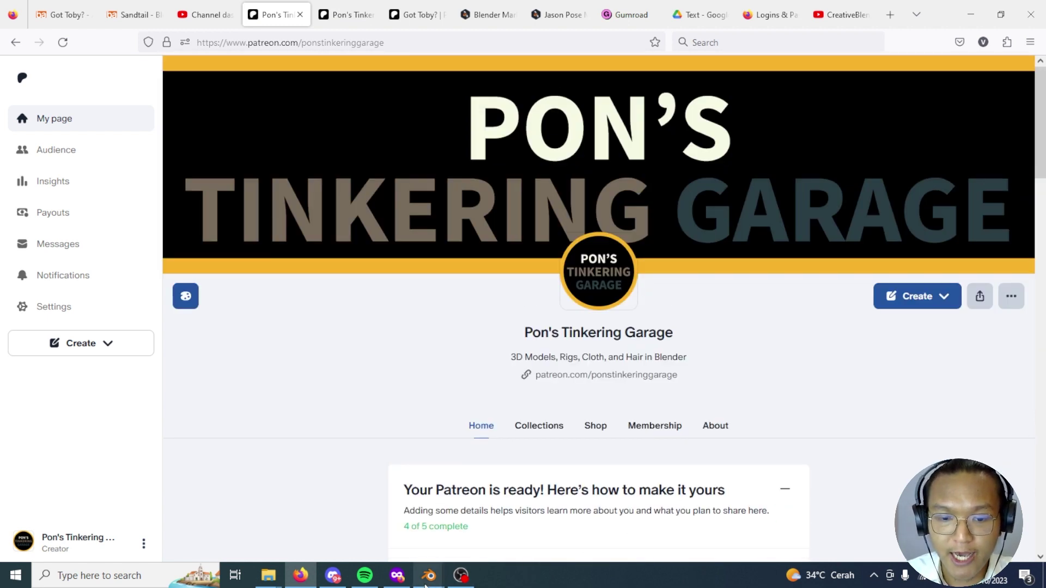
Back in Blender, exit camera view, pan to the figure and zoom out.
{"action": "mouse_move", "coordinate": [426, 585]}
{"action": "left_click", "coordinate": [367, 546]}
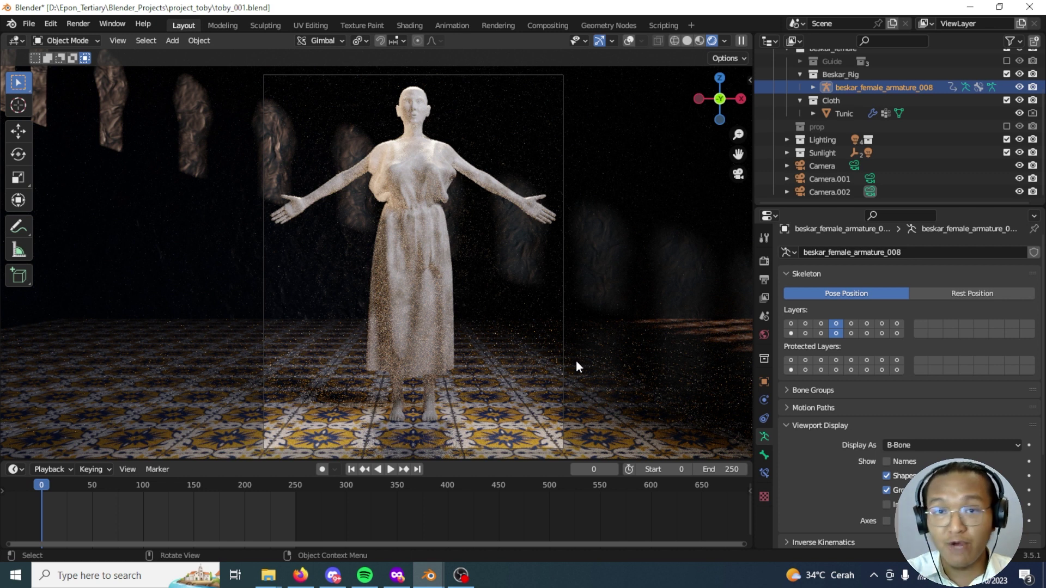
{"action": "left_click", "coordinate": [738, 174]}
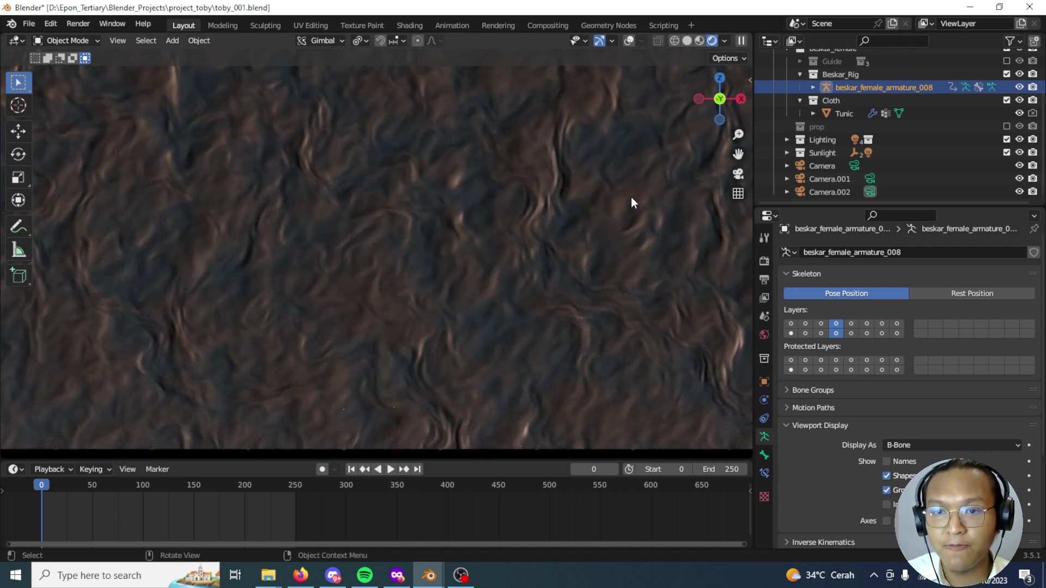
{"action": "middle_click_drag", "start_coordinate": [631, 197], "coordinate": [517, 240]}
{"action": "scroll", "coordinate": [495, 237], "scroll_direction": "down", "scroll_amount": 4}
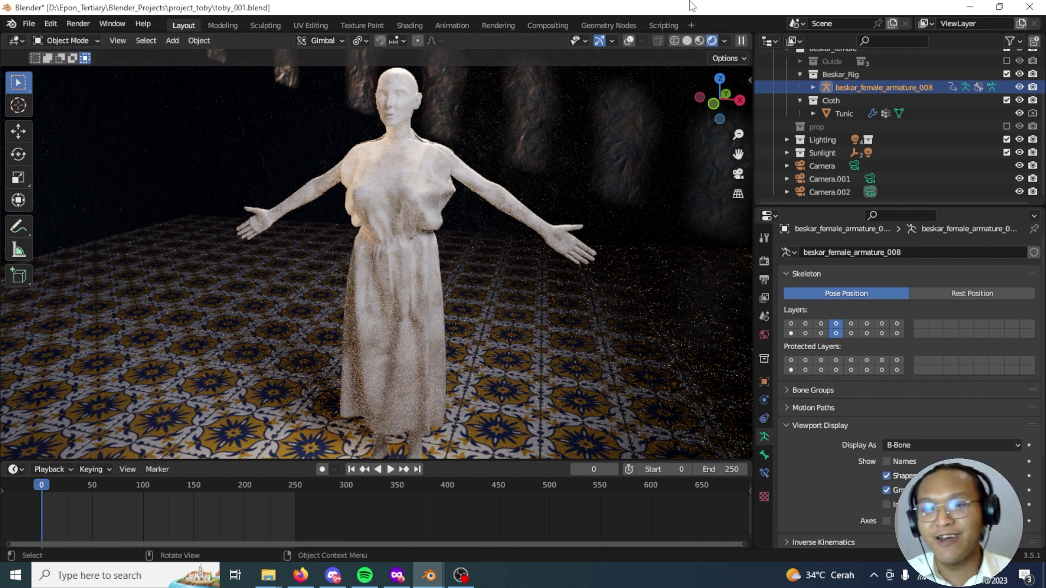
Turn on viewport overlays and switch shading from Rendered to Solid to show wireframes and bones.
{"action": "left_click", "coordinate": [634, 40]}
{"action": "left_click", "coordinate": [687, 42]}
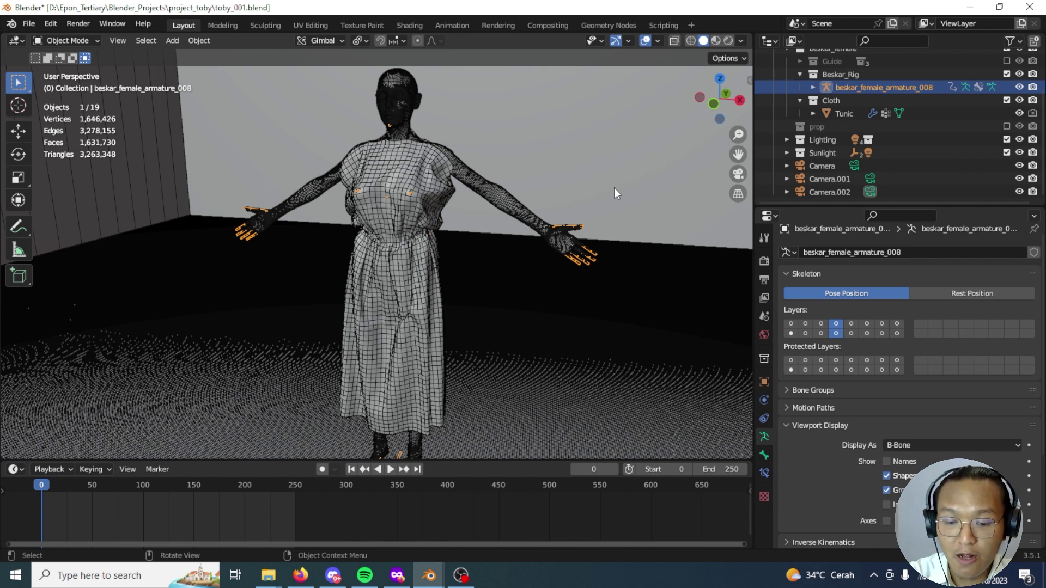
Nudge the view of the wireframed figure with only one hand's finger controls showing.
{"action": "middle_click_drag", "start_coordinate": [615, 194], "coordinate": [634, 200]}
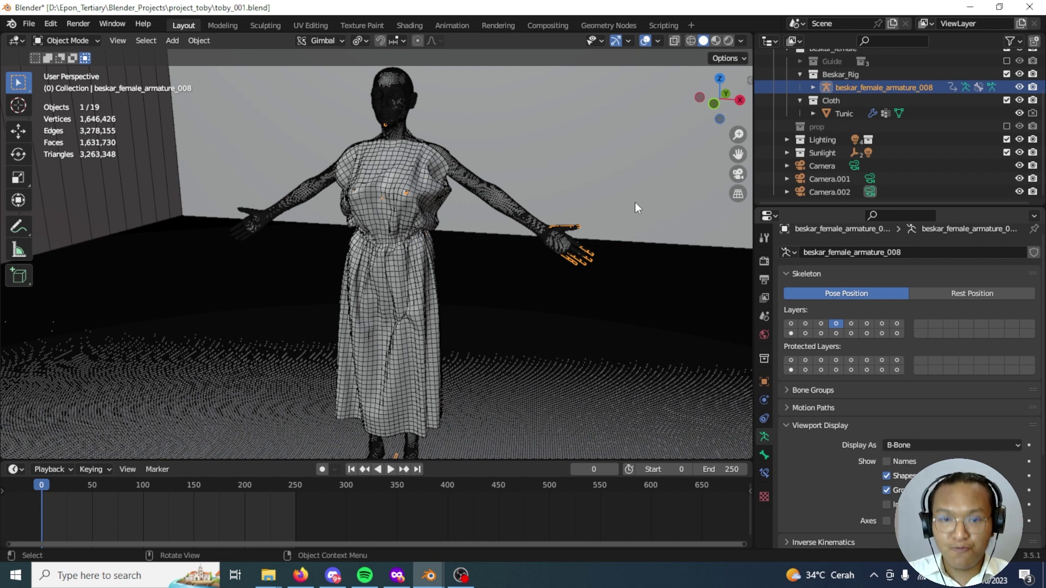
Hide the Cloth collection to bare the body and enable the second bone layer for fingers and toes.
{"action": "middle_click_drag", "start_coordinate": [636, 234], "coordinate": [622, 232]}
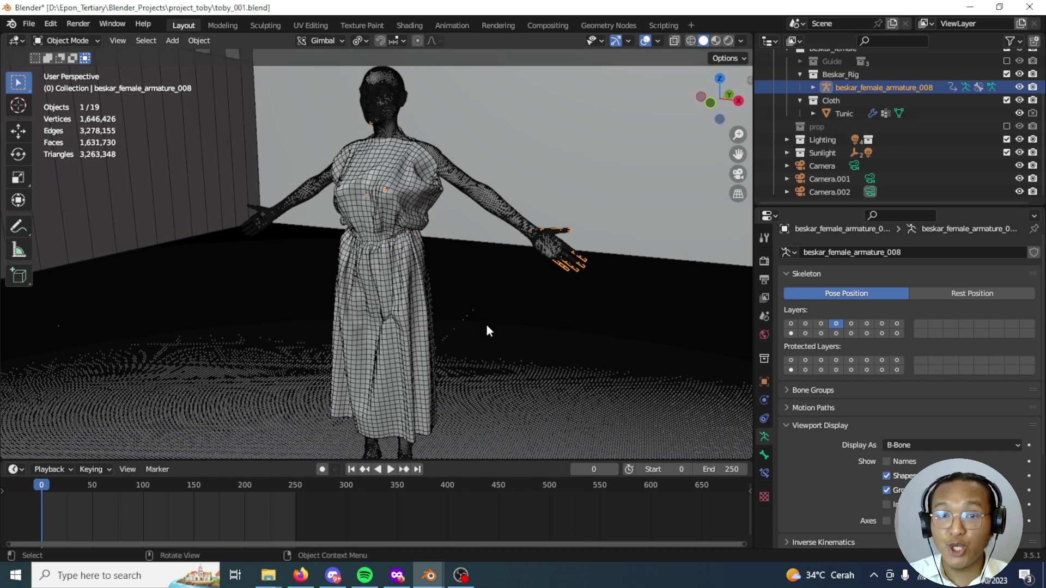
{"action": "middle_click_drag", "start_coordinate": [534, 334], "coordinate": [545, 331]}
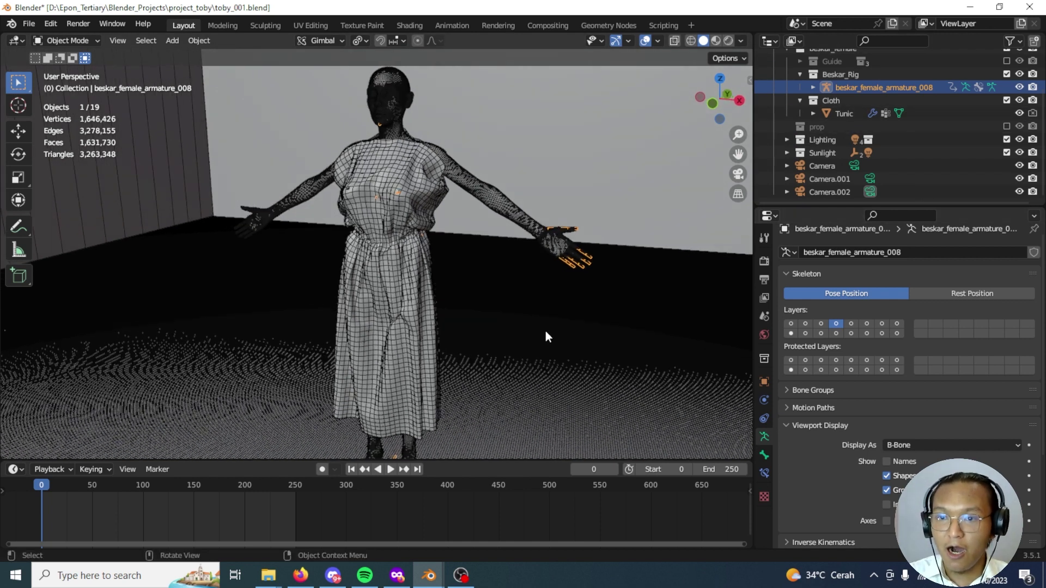
{"action": "left_click", "coordinate": [1019, 100]}
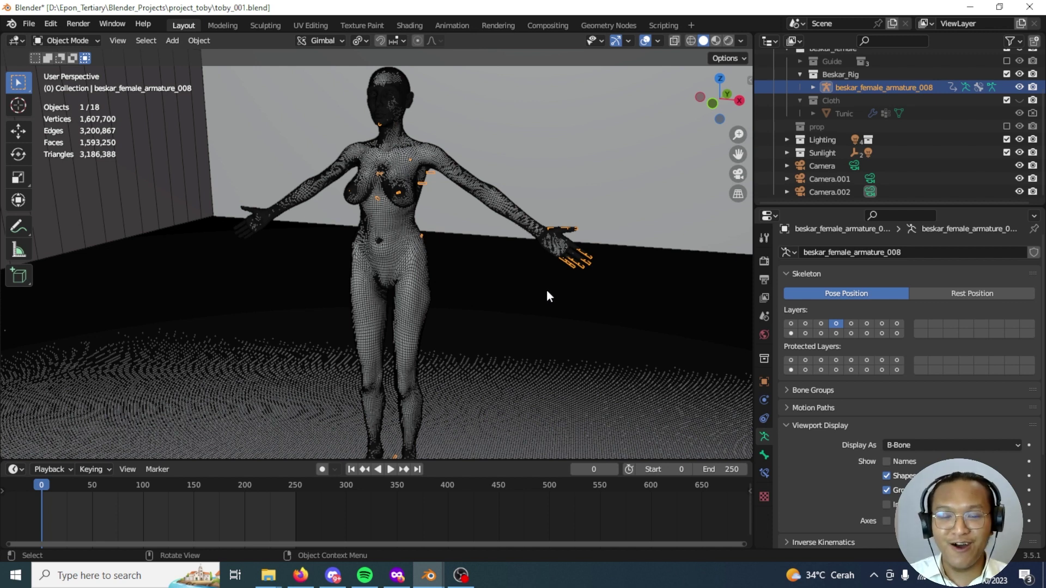
{"action": "middle_click_drag", "start_coordinate": [512, 310], "coordinate": [503, 309]}
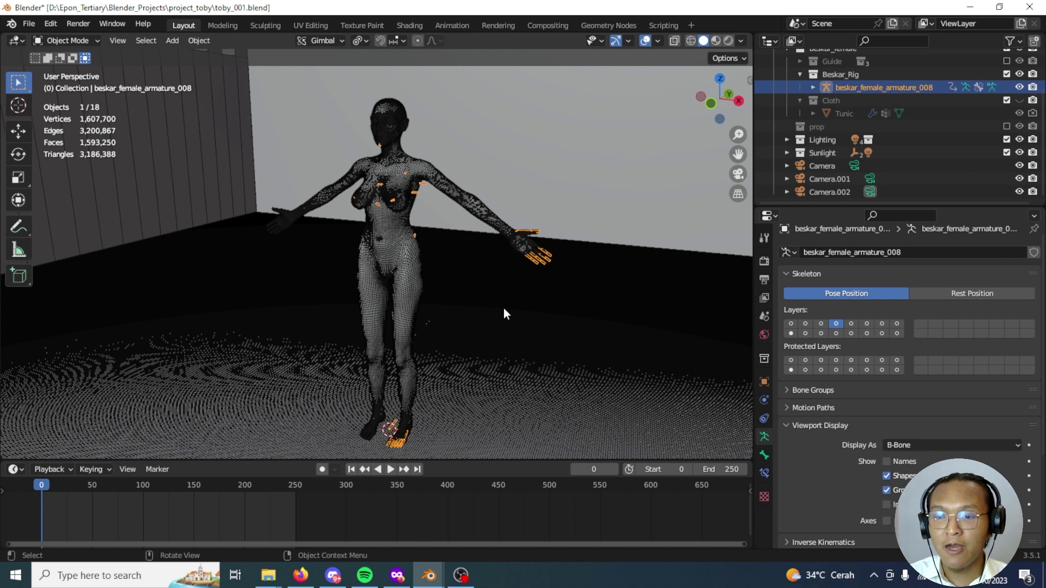
{"action": "left_click", "coordinate": [836, 333], "text": "shift"}
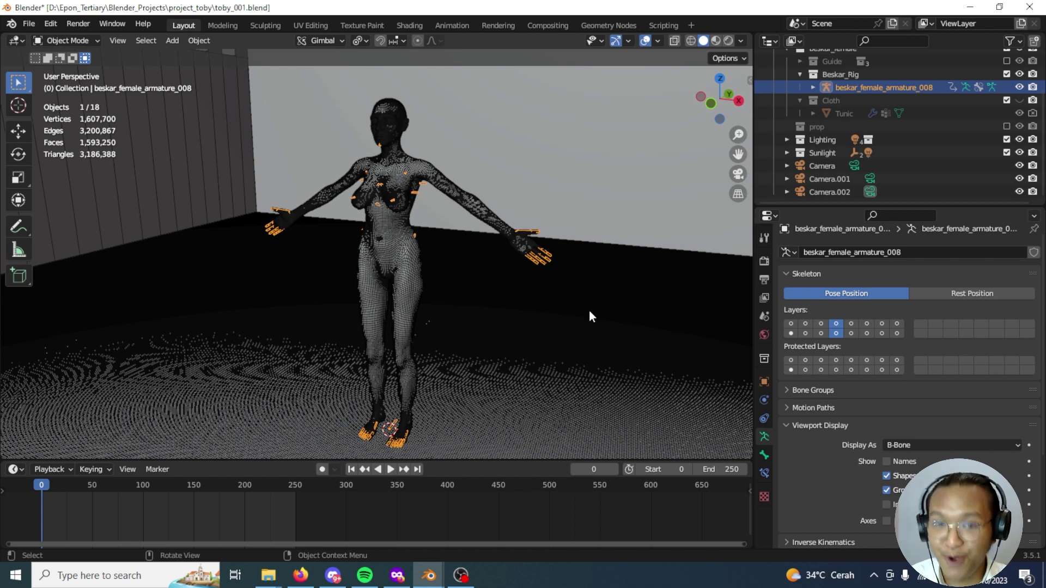
Show the saved poses list, apply toby_stand_right_001, and turn off X-ray.
{"action": "key", "text": "n"}
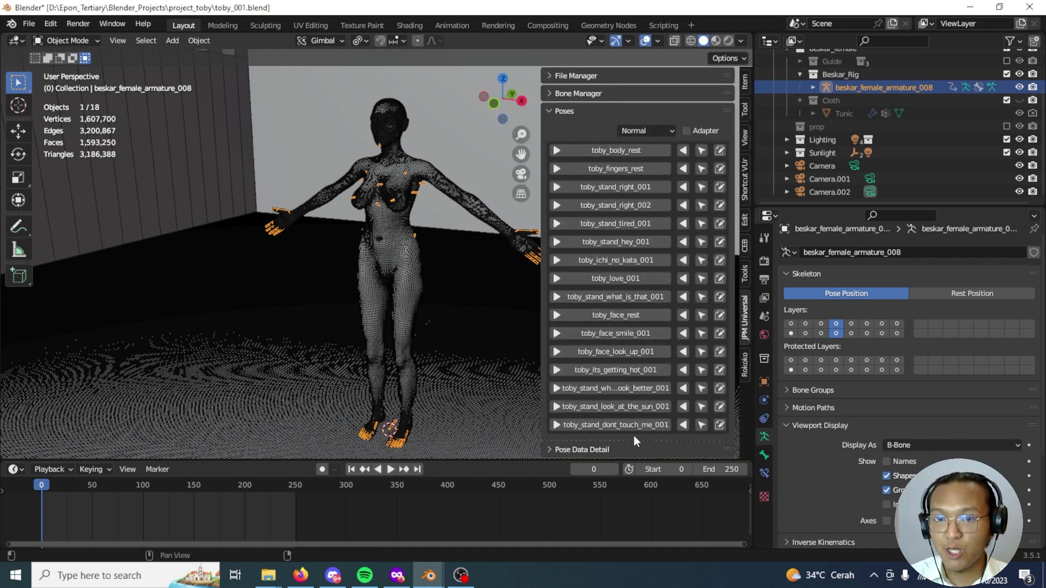
{"action": "middle_click_drag", "start_coordinate": [352, 325], "coordinate": [313, 341]}
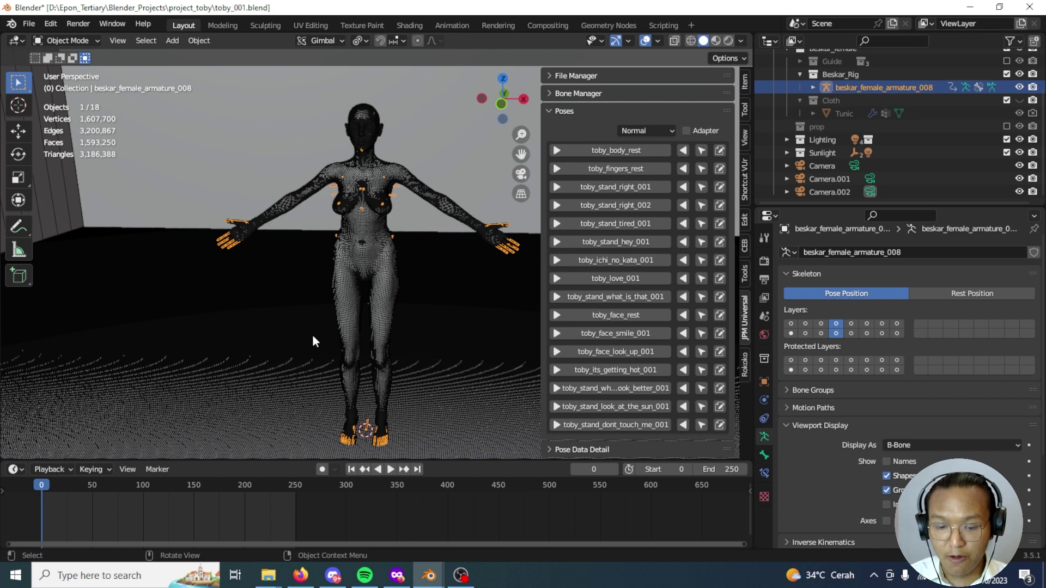
{"action": "left_click", "coordinate": [634, 189]}
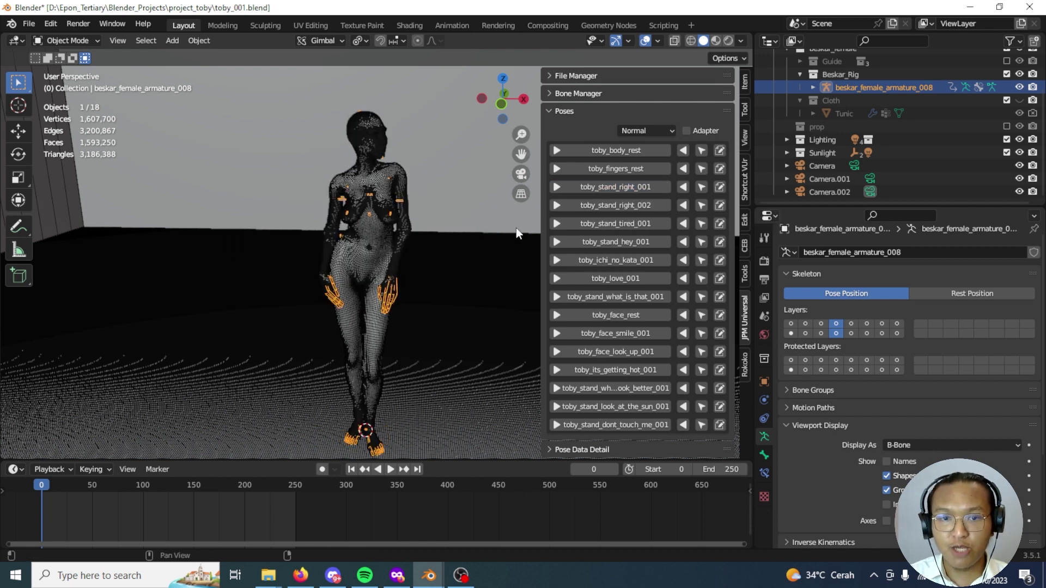
{"action": "mouse_move", "coordinate": [515, 228]}
{"action": "middle_mouse_down"}
{"action": "mouse_move", "coordinate": [403, 240]}
{"action": "mouse_move", "coordinate": [439, 257]}
{"action": "middle_mouse_up"}
{"action": "left_click", "coordinate": [647, 42]}
Apply poses toby_stand_right_002, toby_stand_tired_001 and toby_ichi_no_kata_001, viewing from several angles.
{"action": "left_click", "coordinate": [654, 205]}
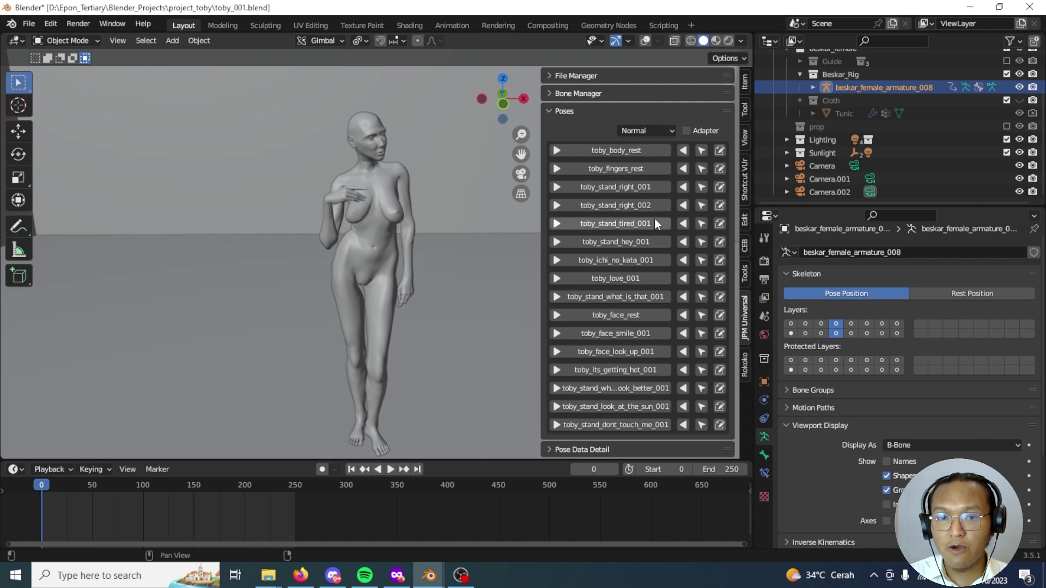
{"action": "left_click", "coordinate": [655, 221]}
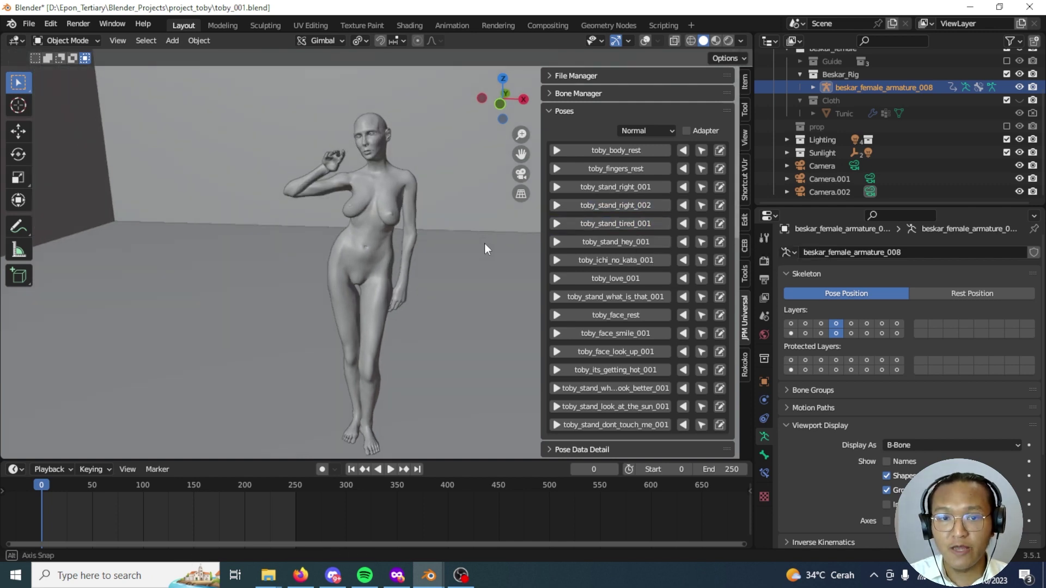
{"action": "middle_click_drag", "start_coordinate": [485, 243], "coordinate": [539, 229]}
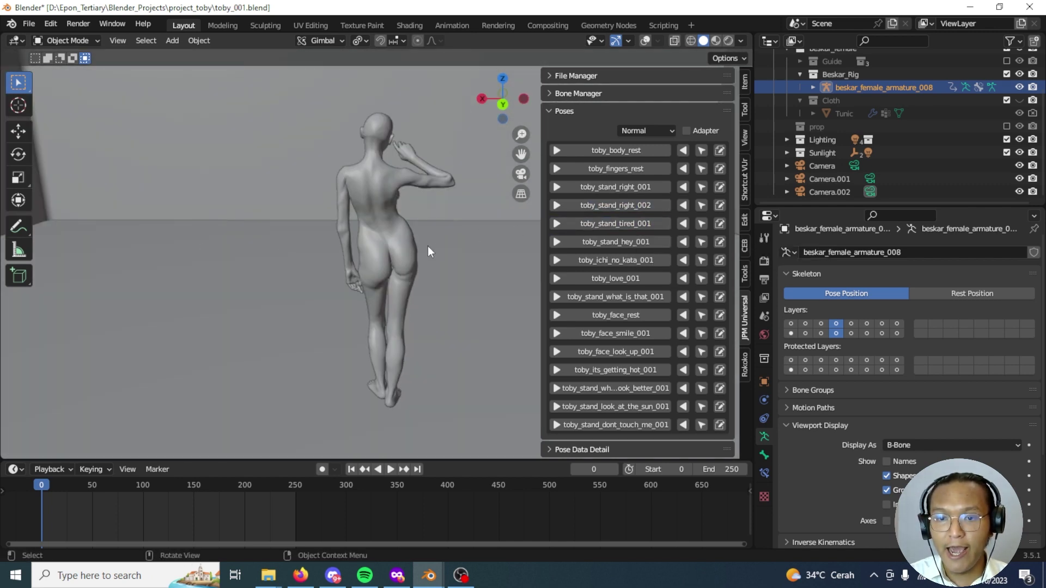
{"action": "middle_click_drag", "start_coordinate": [427, 246], "coordinate": [585, 243]}
{"action": "left_click", "coordinate": [622, 258]}
{"action": "middle_click_drag", "start_coordinate": [413, 251], "coordinate": [423, 274]}
{"action": "left_click", "coordinate": [641, 280]}
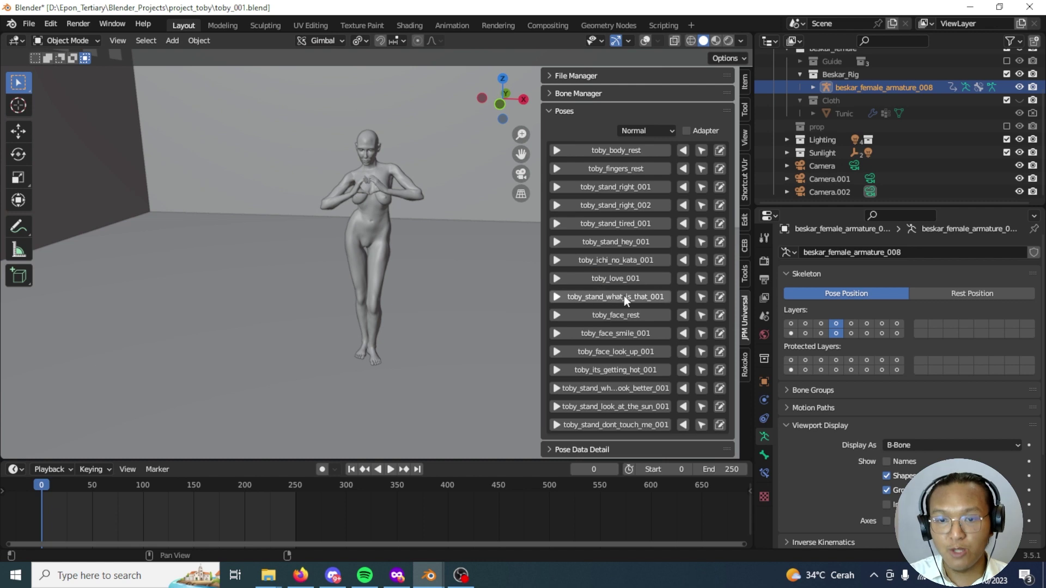
{"action": "left_click", "coordinate": [627, 297]}
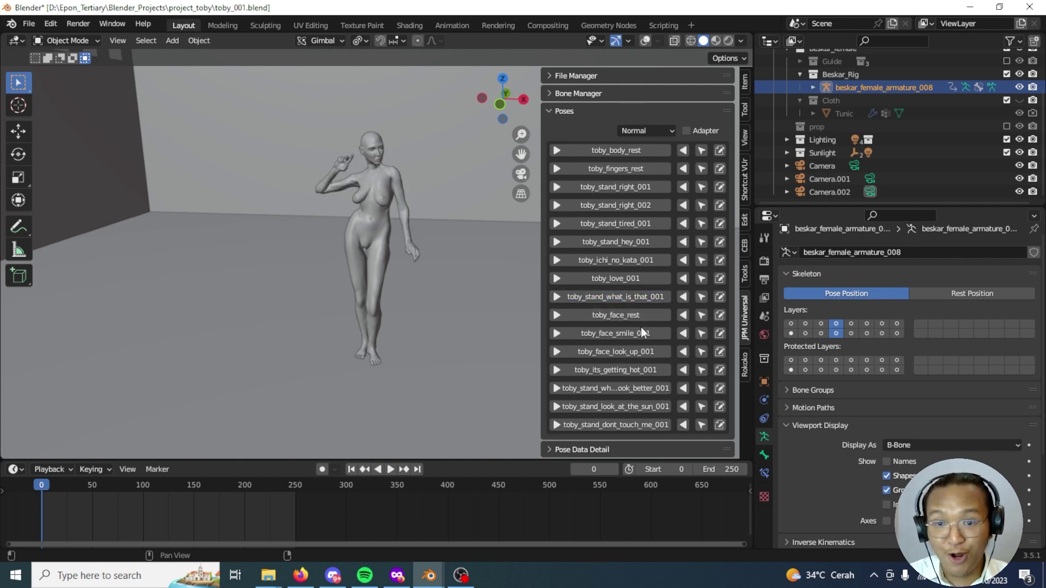
{"action": "left_click", "coordinate": [652, 369]}
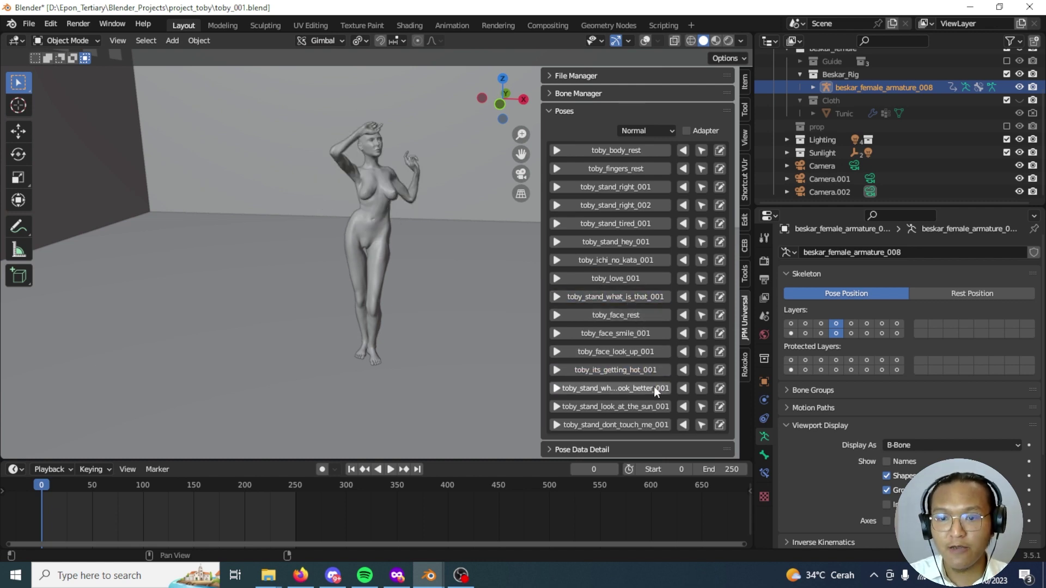
{"action": "left_click", "coordinate": [654, 388]}
{"action": "left_click", "coordinate": [653, 408]}
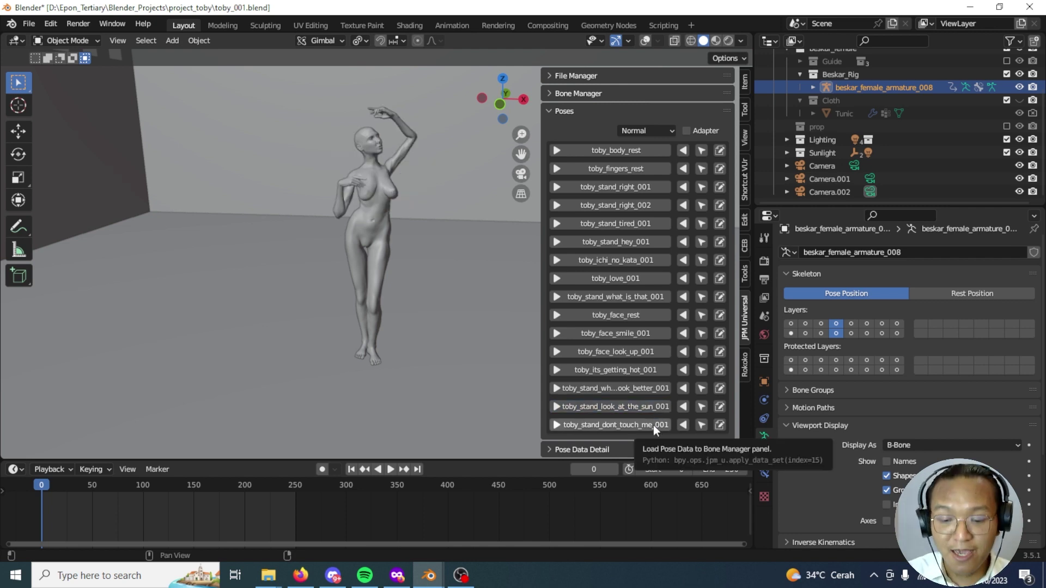
{"action": "left_click", "coordinate": [653, 424]}
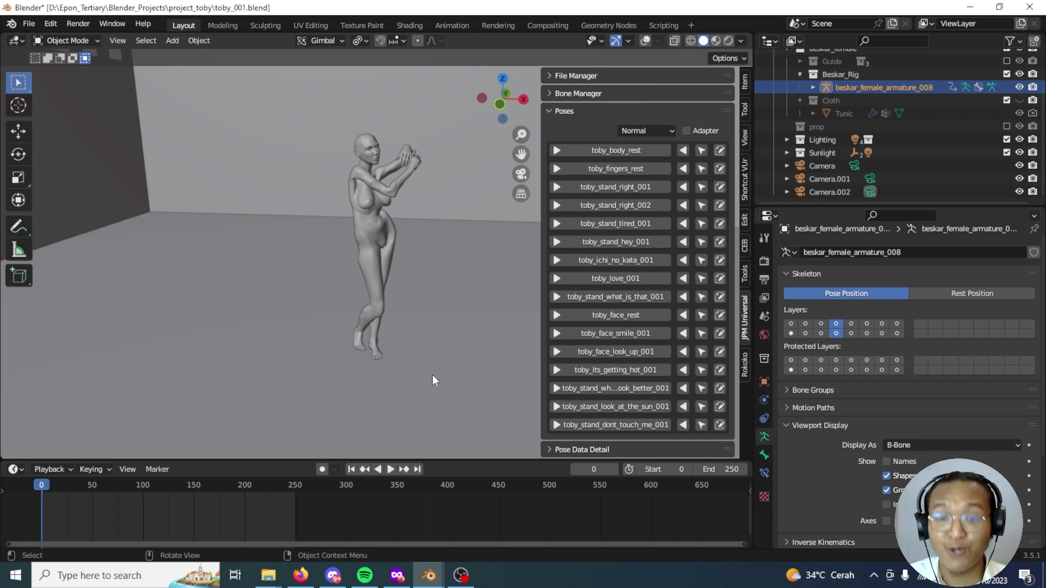
{"action": "mouse_move", "coordinate": [424, 582]}
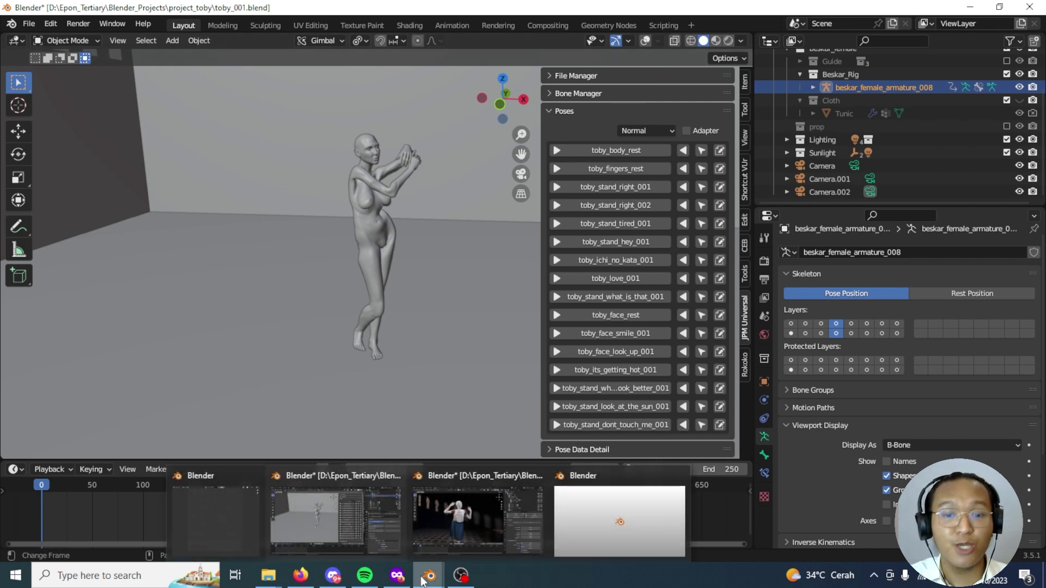
Bring up the clothed Toby scene and orbit around the rendered figure.
{"action": "left_click", "coordinate": [424, 534]}
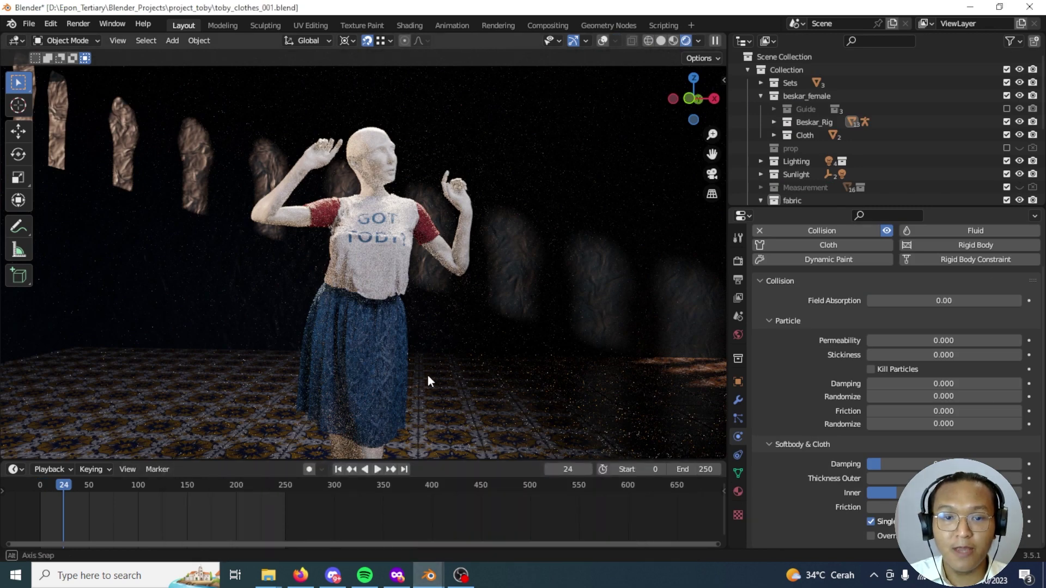
{"action": "middle_click_drag", "start_coordinate": [428, 380], "coordinate": [476, 257]}
{"action": "middle_click_drag", "start_coordinate": [378, 400], "coordinate": [521, 409]}
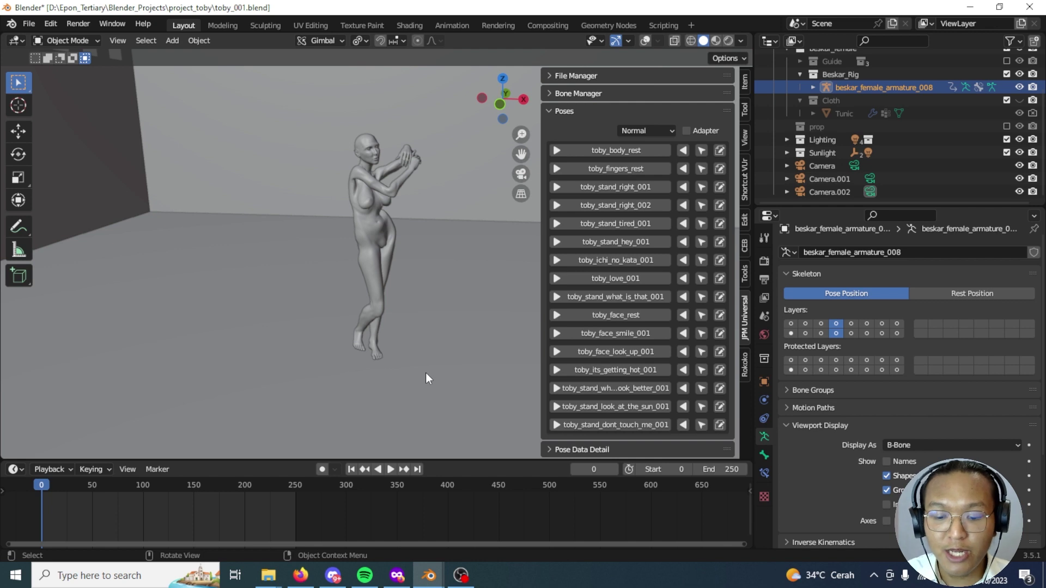
Show the toby_poses folder of JSON pose files, then return to the toby_001 Blender window.
{"action": "mouse_move", "coordinate": [268, 575]}
{"action": "left_click", "coordinate": [199, 517]}
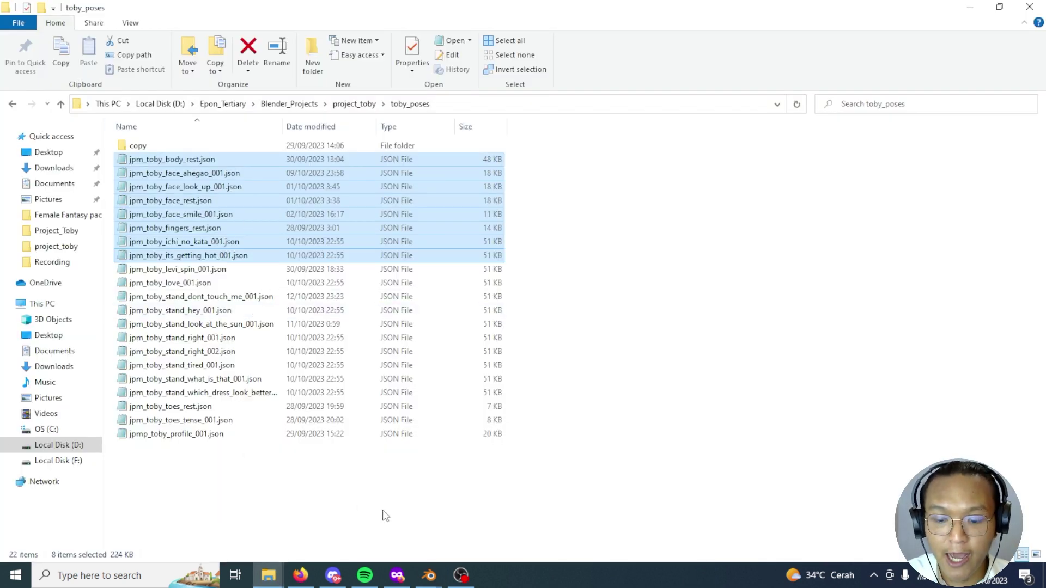
{"action": "left_click", "coordinate": [429, 575]}
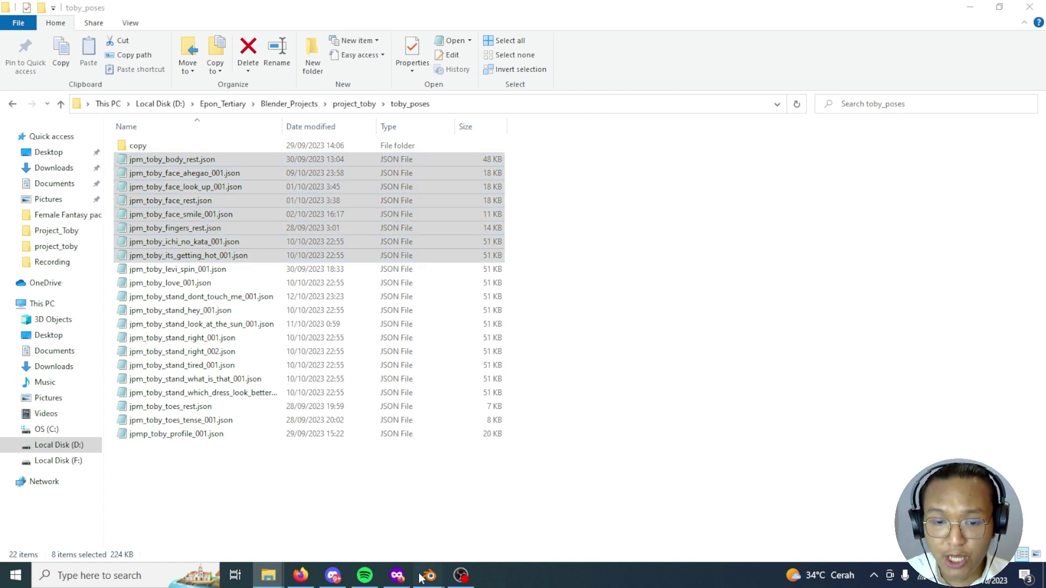
{"action": "left_click", "coordinate": [368, 528]}
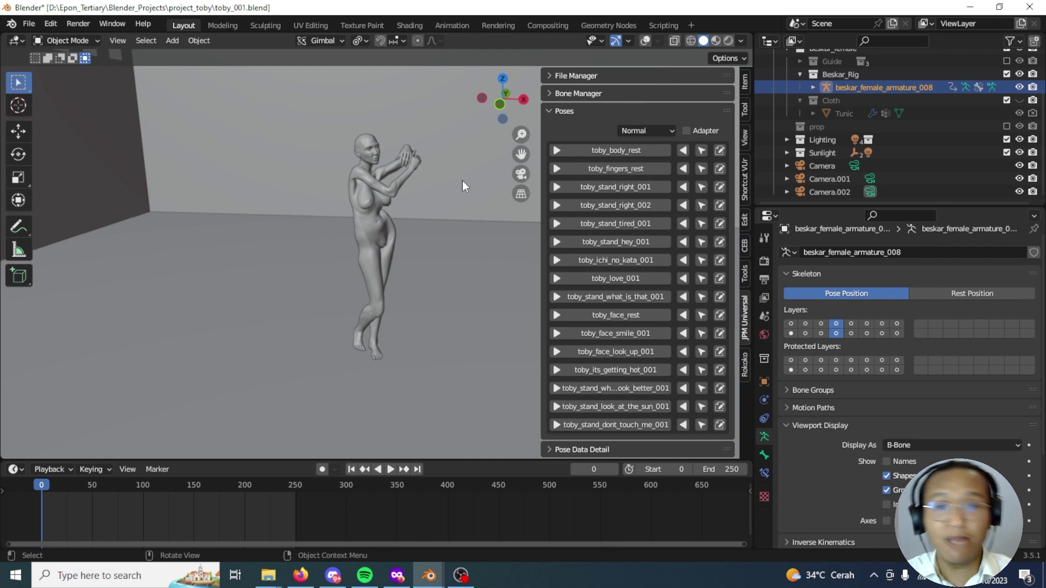
Apply toby_stand_right_001, the next standing pose and toby_stand_tired_001, then view the Patreon shop listing.
{"action": "left_click", "coordinate": [643, 187]}
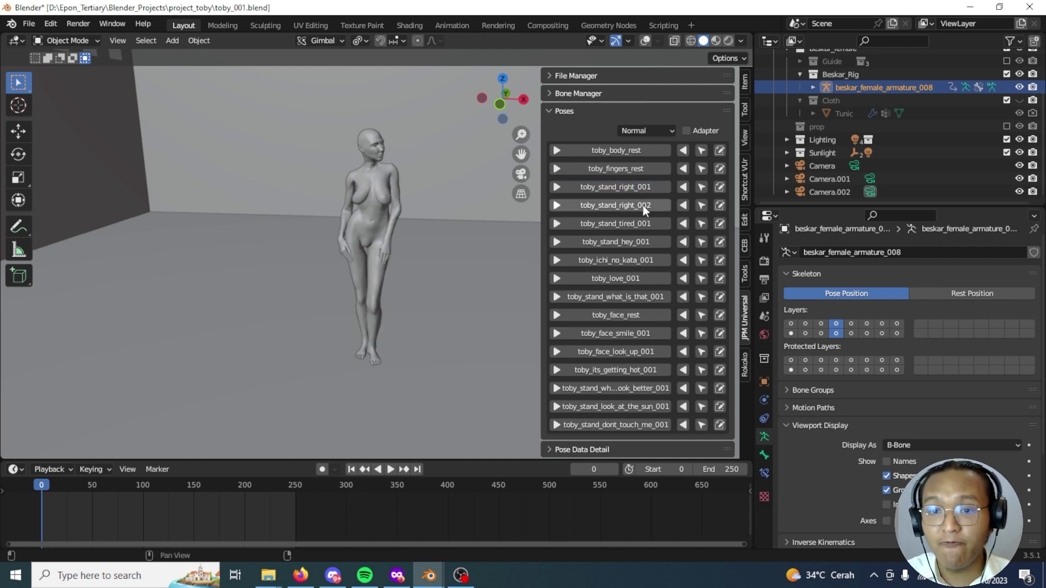
{"action": "left_click", "coordinate": [643, 205]}
{"action": "left_click", "coordinate": [642, 220]}
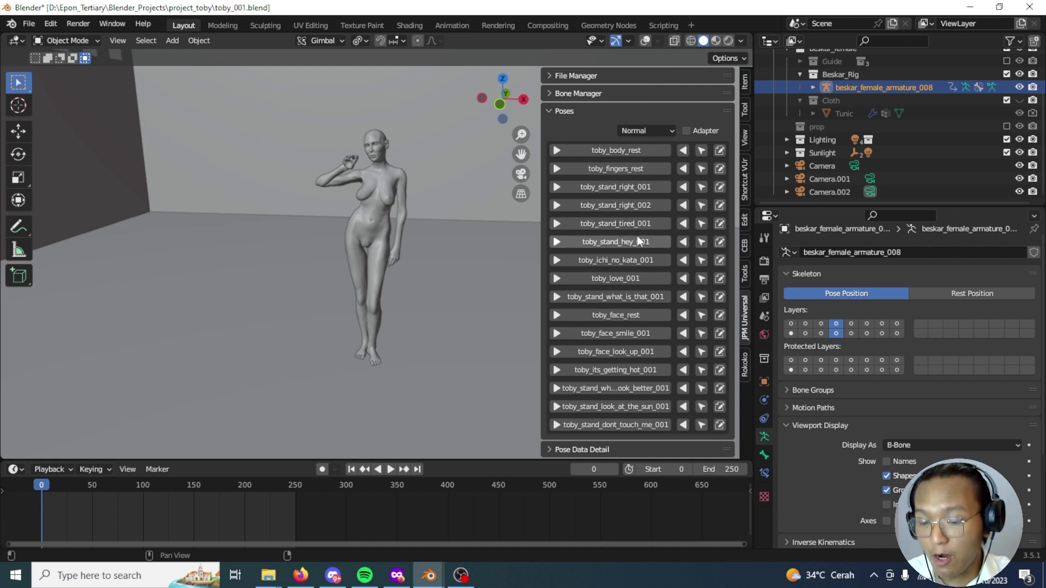
{"action": "left_click", "coordinate": [313, 580]}
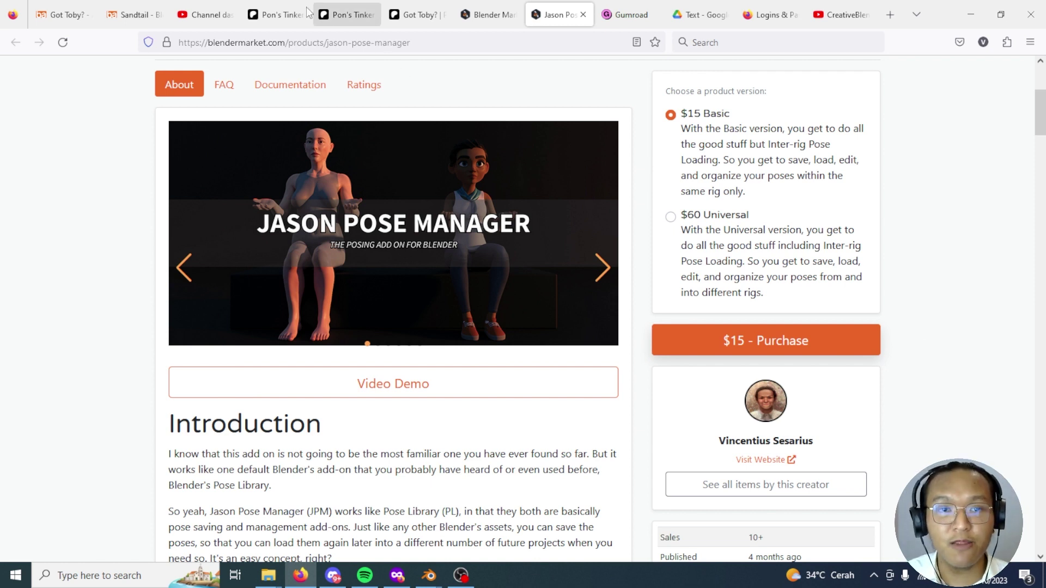
{"action": "left_click", "coordinate": [275, 15]}
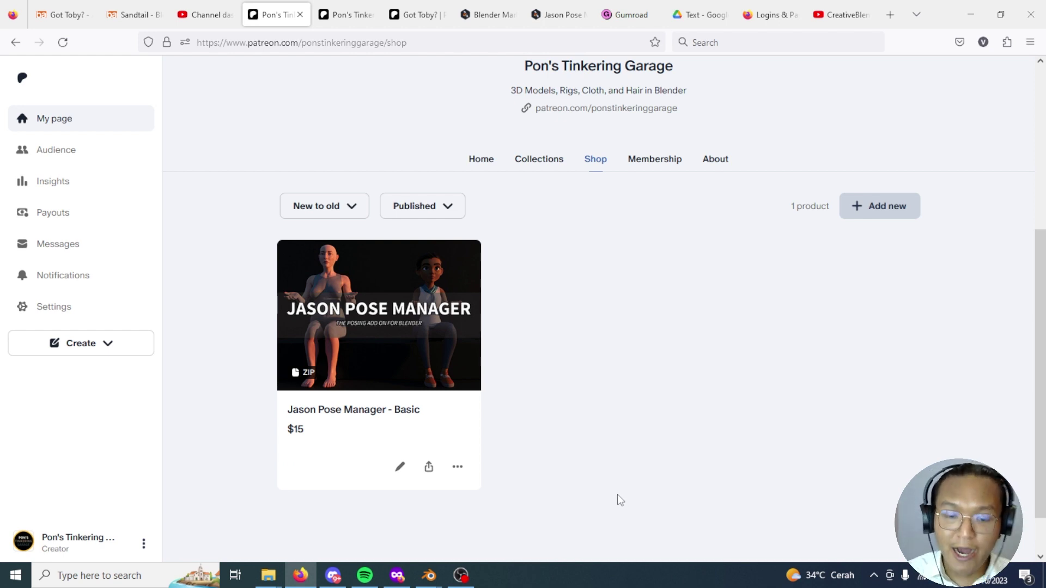
Switch from the Patreon shop to the creator's Home page and scroll to the Got Toby? post.
{"action": "left_click", "coordinate": [475, 161]}
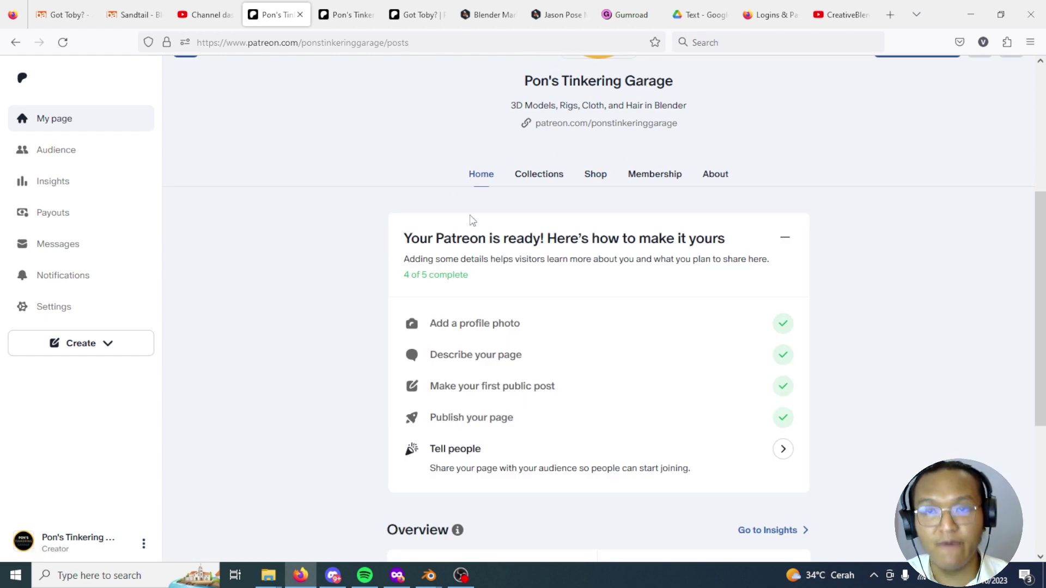
{"action": "scroll", "coordinate": [1023, 411], "scroll_direction": "down", "scroll_amount": 6}
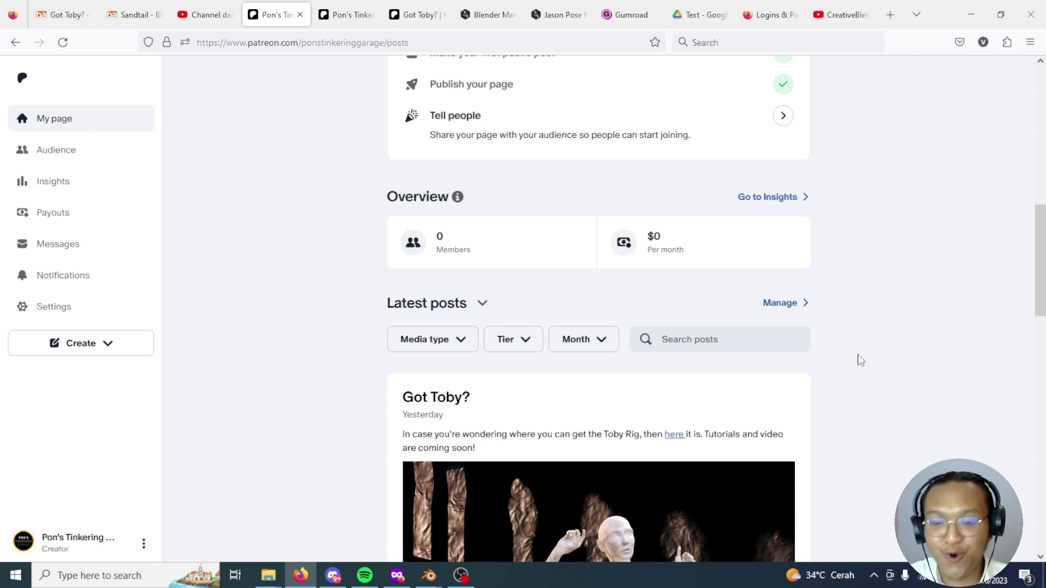
Return to the toby_001 Blender window, turn on statistics overlays and view through the scene camera.
{"action": "mouse_move", "coordinate": [424, 580]}
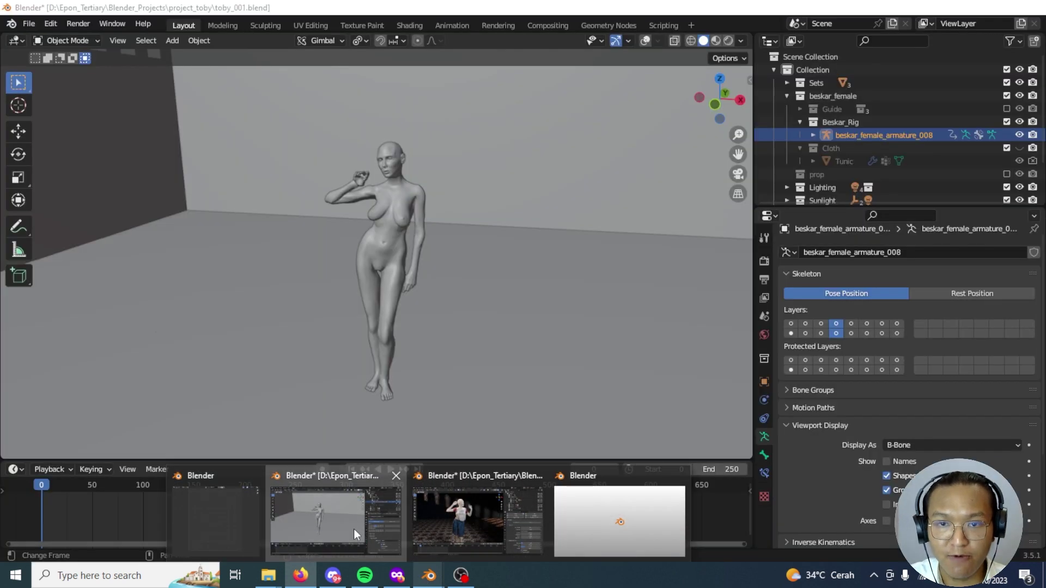
{"action": "left_click", "coordinate": [354, 530]}
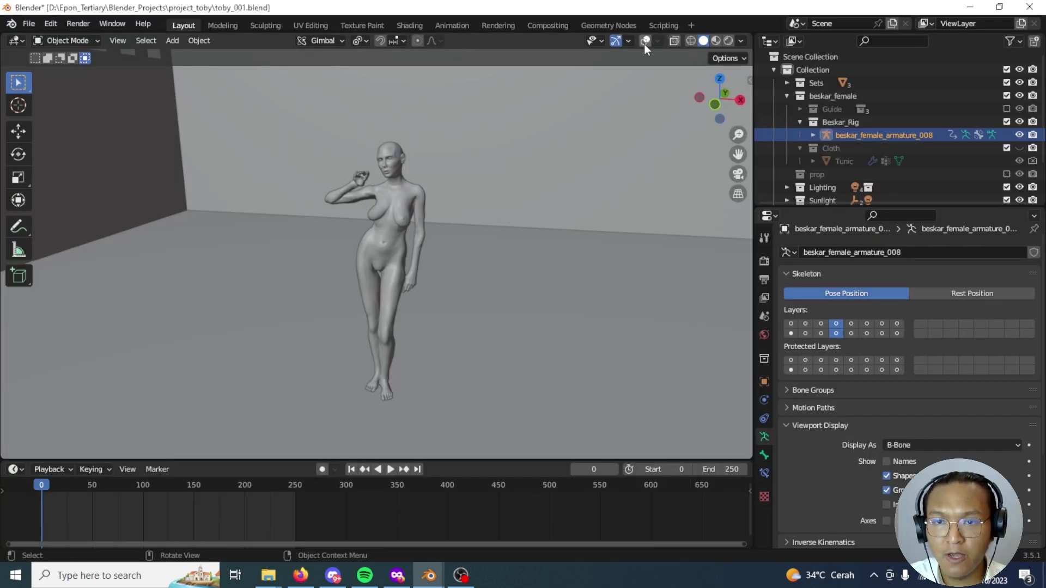
{"action": "left_click", "coordinate": [645, 42]}
{"action": "left_click", "coordinate": [738, 174]}
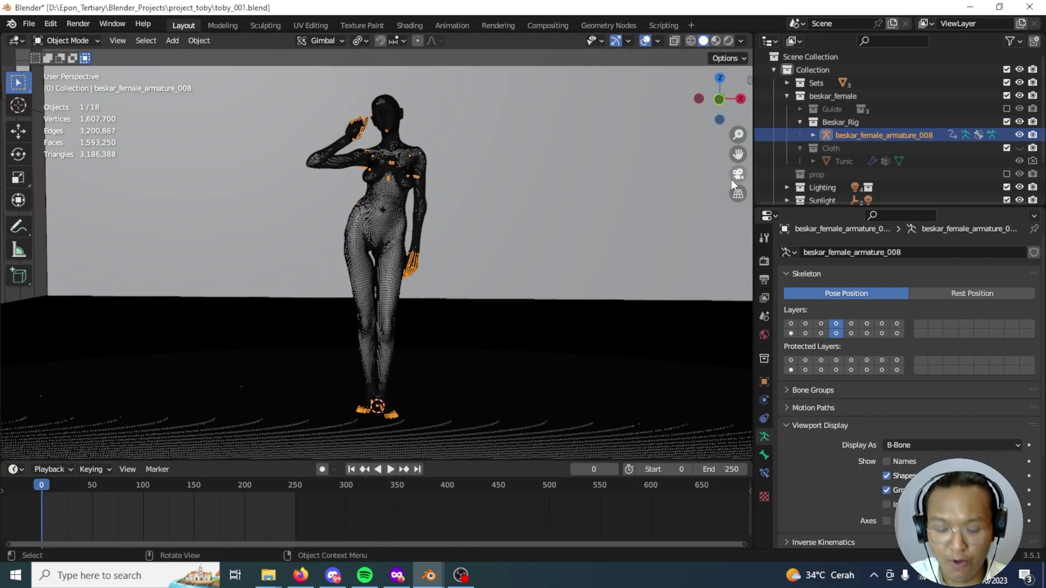
Reset the figure to toby_body_rest, hide the Sets collection, and orbit around the body.
{"action": "key", "text": "n"}
{"action": "left_click", "coordinate": [653, 152]}
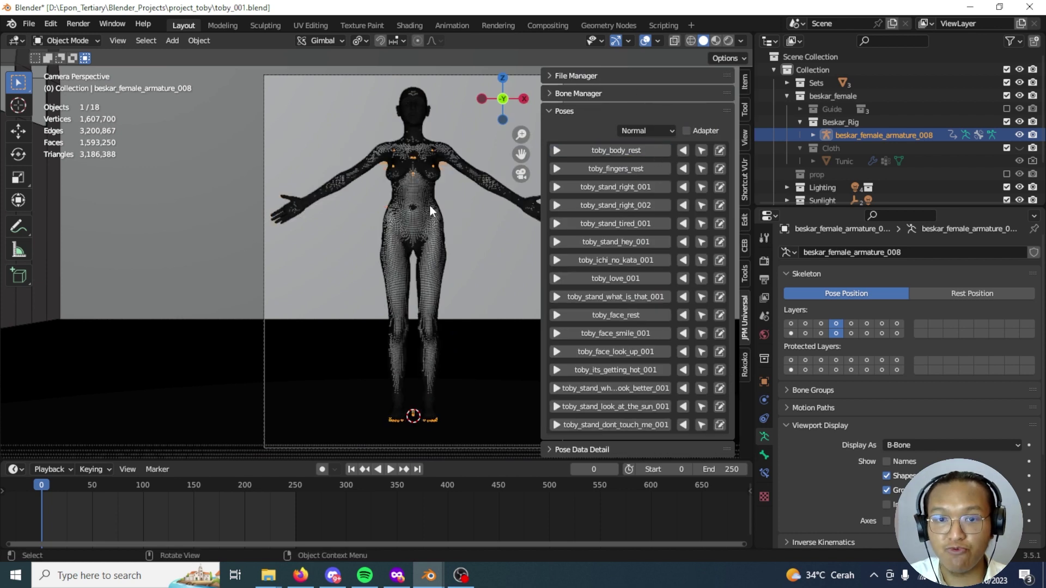
{"action": "key", "text": "n"}
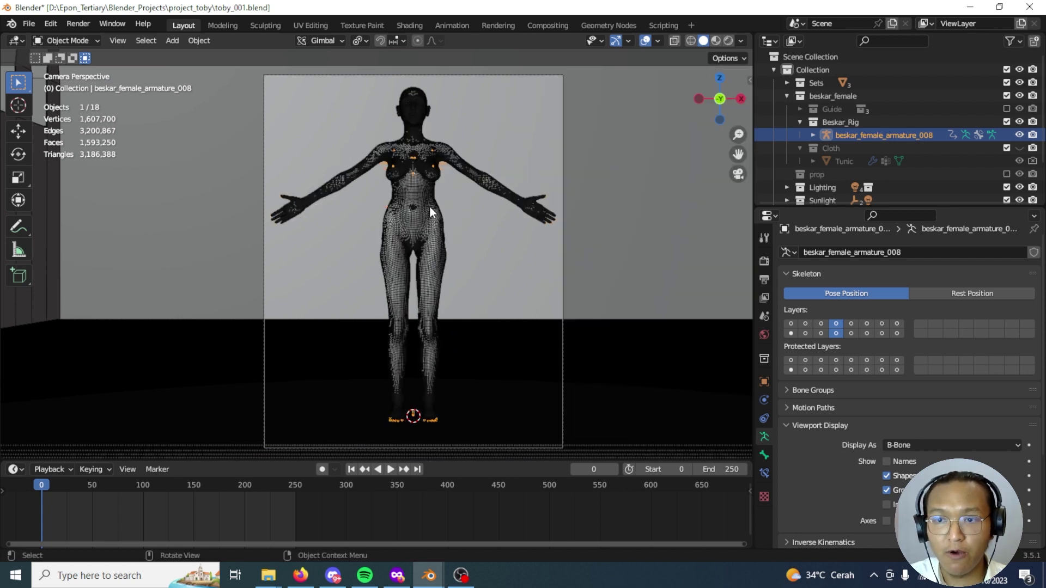
{"action": "left_click", "coordinate": [1019, 83]}
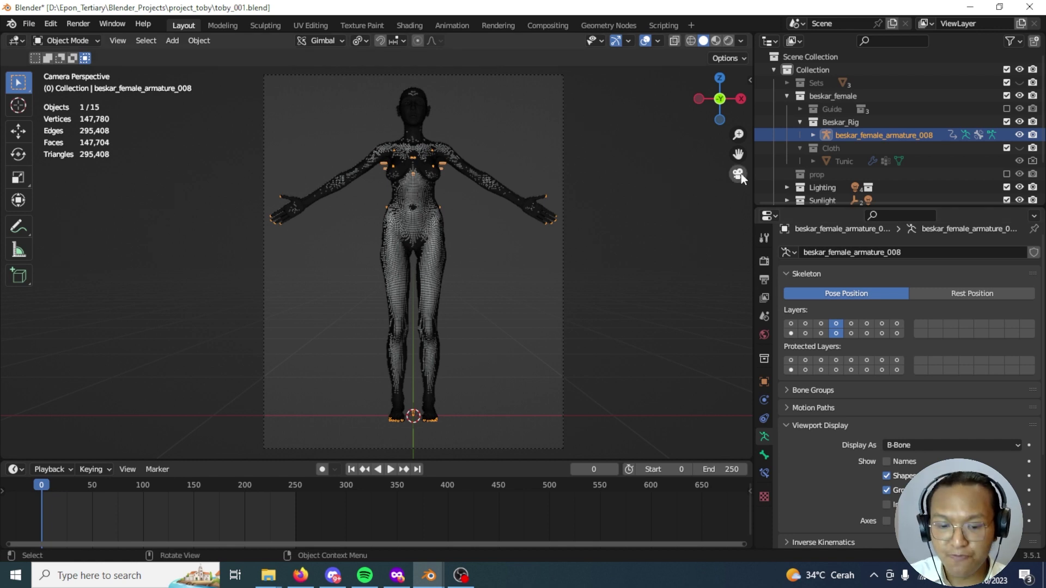
{"action": "middle_click_drag", "start_coordinate": [741, 173], "coordinate": [587, 266]}
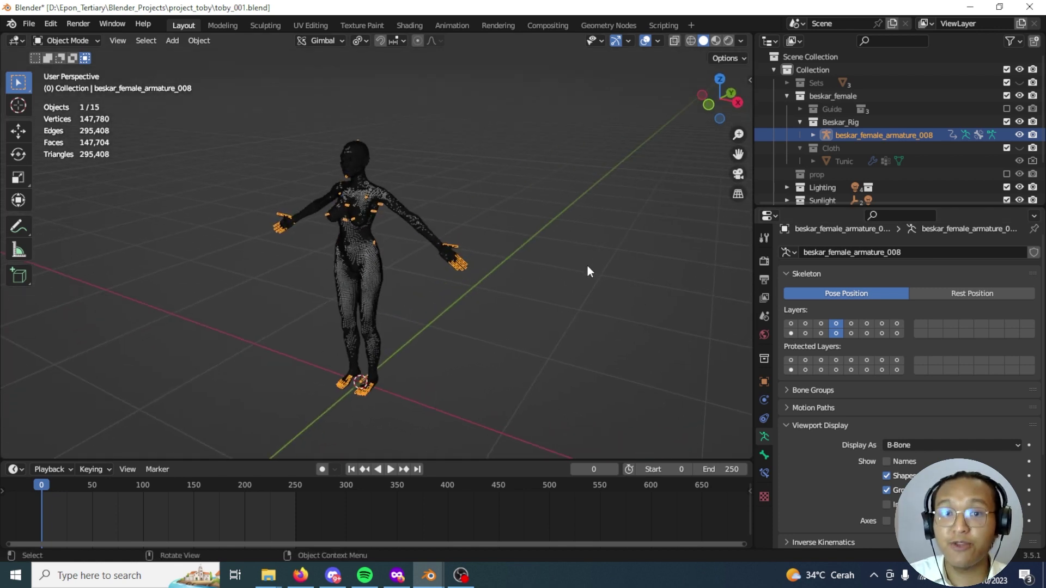
Toggle between two bone layers while orbiting the figure into a front orthographic view.
{"action": "middle_click_drag", "start_coordinate": [414, 272], "coordinate": [300, 259]}
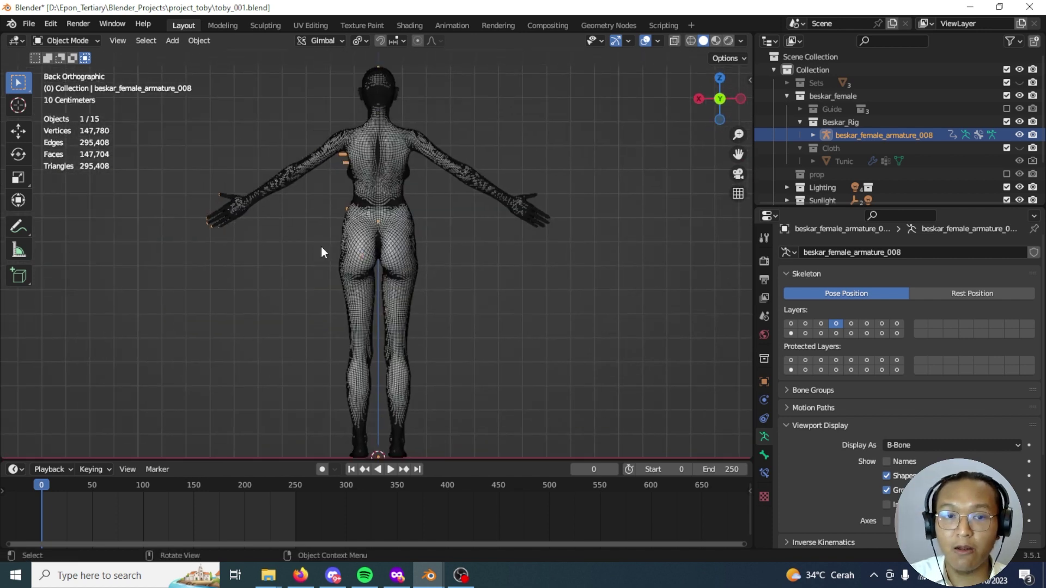
{"action": "left_click", "coordinate": [837, 332]}
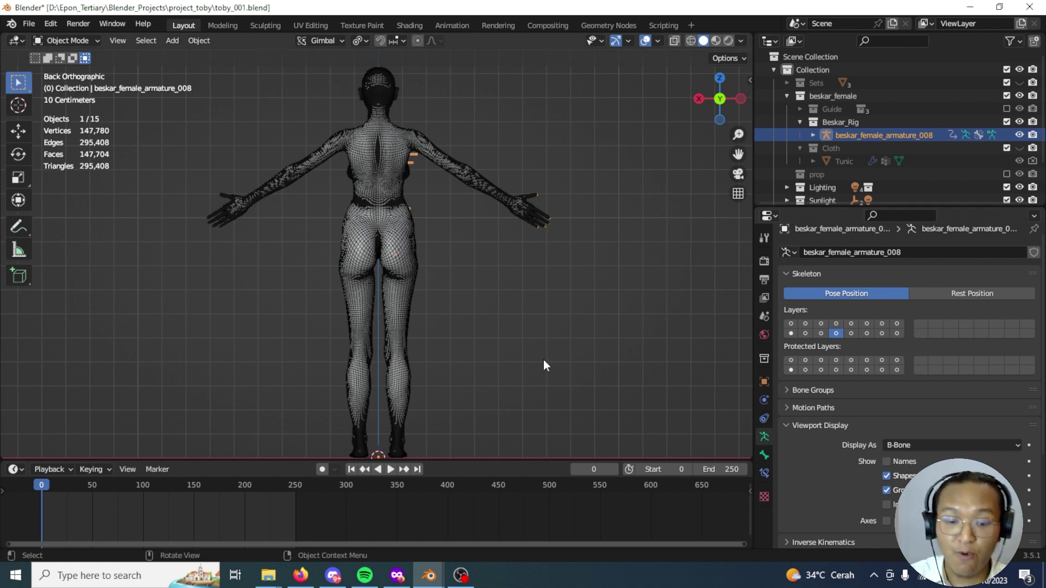
{"action": "middle_click_drag", "start_coordinate": [309, 321], "coordinate": [592, 335]}
{"action": "key", "text": "KP_1"}
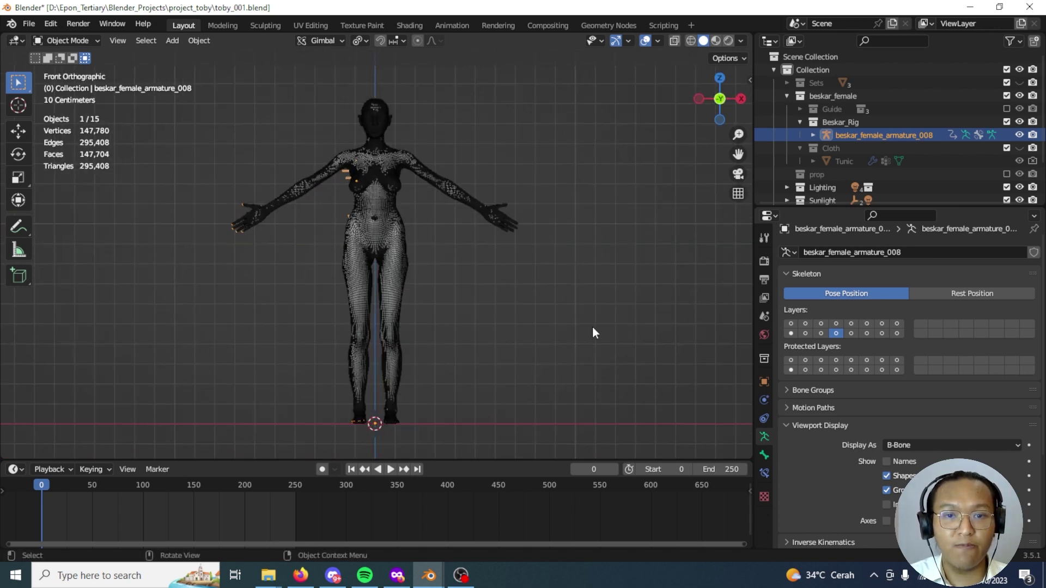
{"action": "left_click", "coordinate": [836, 325]}
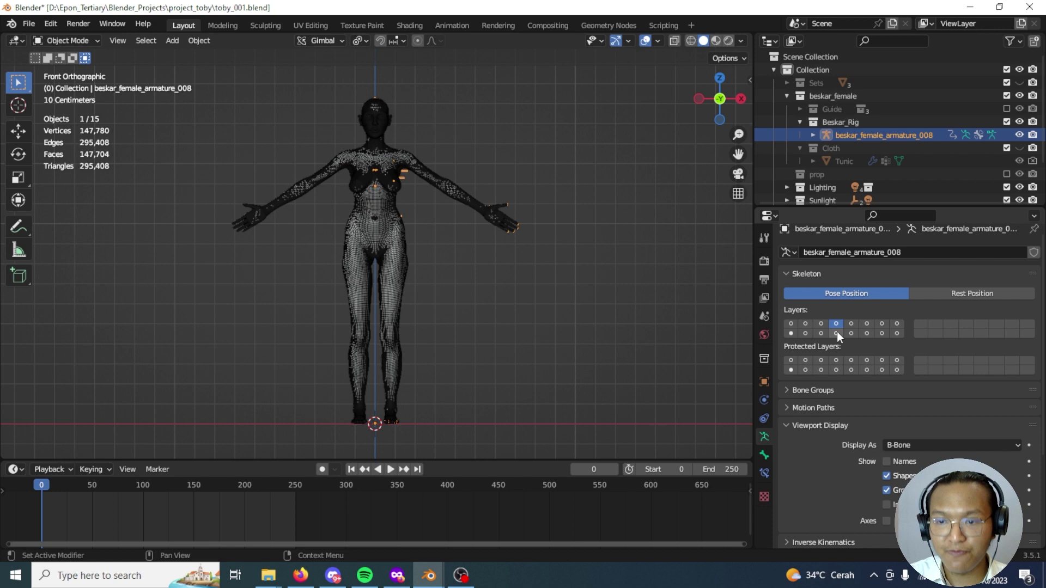
{"action": "left_click", "coordinate": [837, 332]}
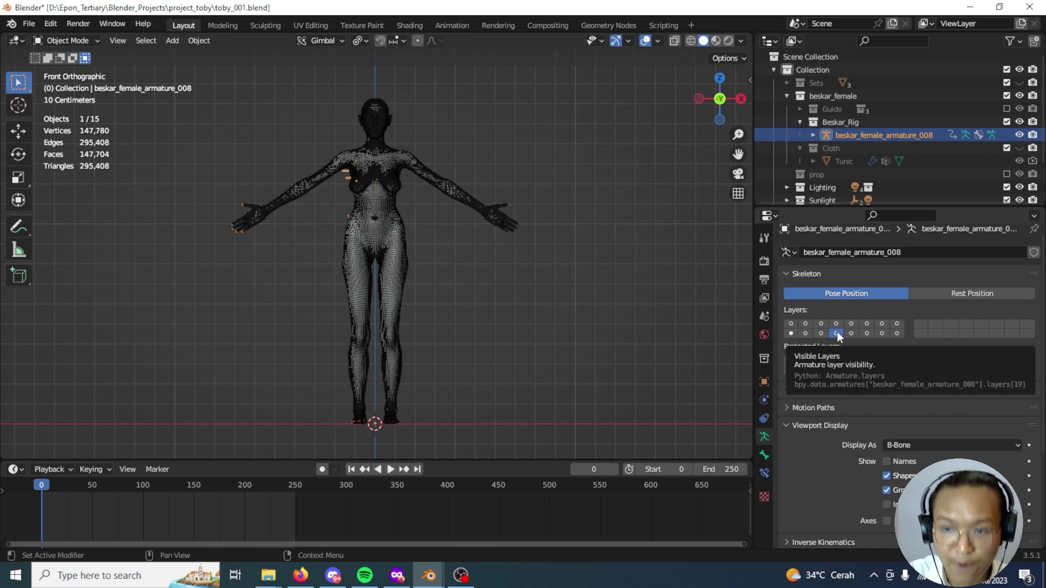
Step through the second, third and fourth bone layers, then switch the armature into Pose Mode.
{"action": "left_click", "coordinate": [806, 325]}
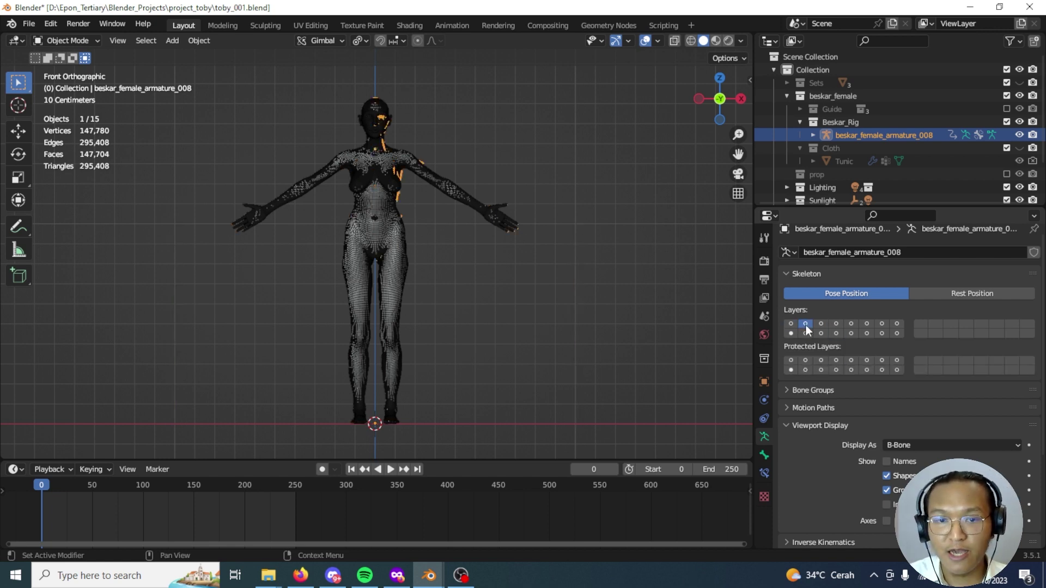
{"action": "left_click", "coordinate": [821, 324]}
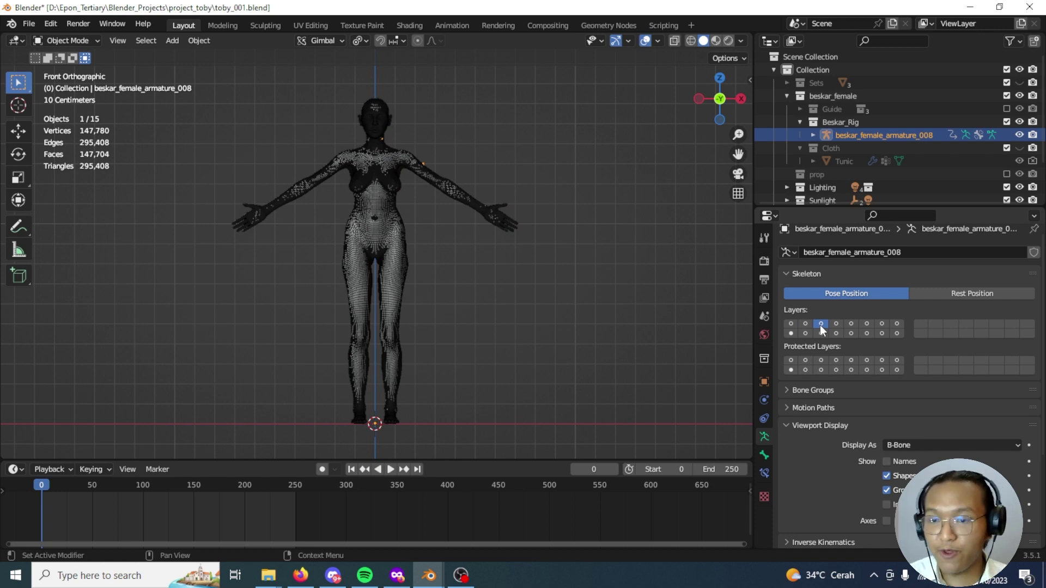
{"action": "left_click", "coordinate": [837, 324]}
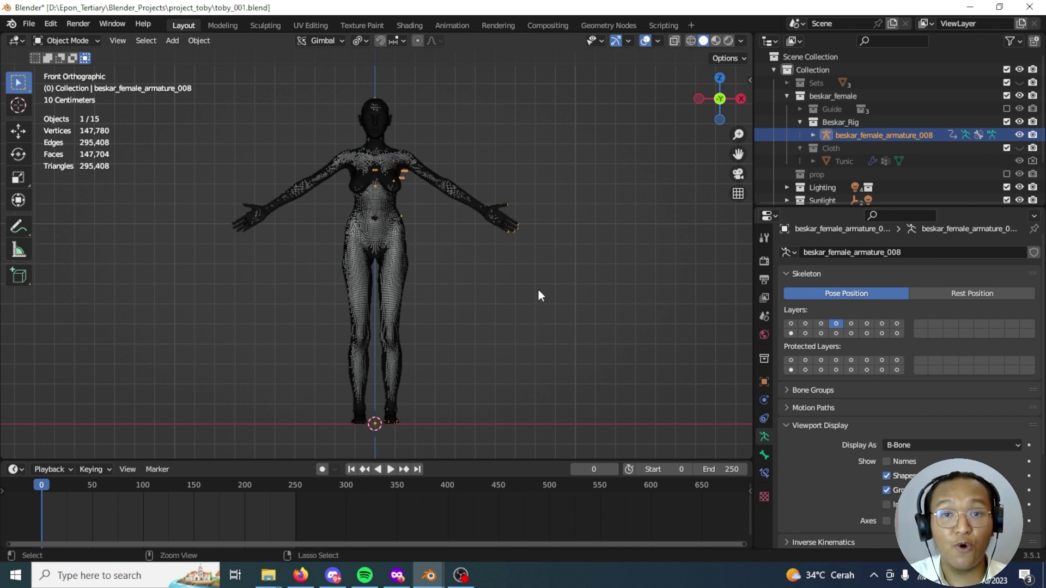
{"action": "key", "text": "ctrl+Tab"}
{"action": "scroll", "coordinate": [486, 296], "scroll_direction": "up", "scroll_amount": 4}
Test-rotate the left upper arm FK control, then rotate the left clavicle to raise the arm.
{"action": "left_click", "coordinate": [476, 316]}
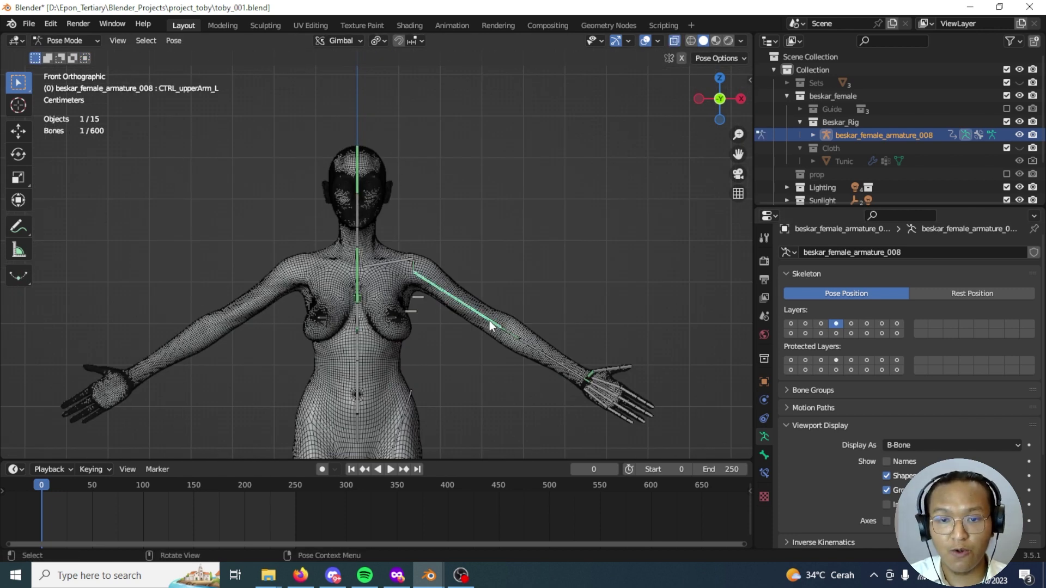
{"action": "middle_click_drag", "start_coordinate": [489, 321], "coordinate": [451, 262], "text": "shift"}
{"action": "key", "text": "r"}
{"action": "right_click", "coordinate": [526, 319]}
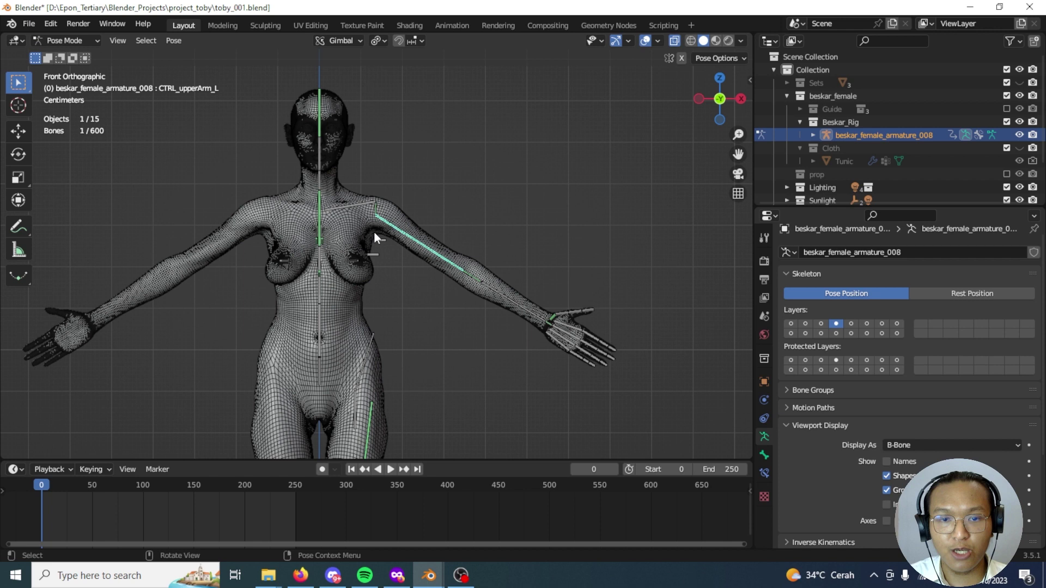
{"action": "left_click", "coordinate": [362, 208]}
{"action": "key", "text": "r"}
{"action": "left_click", "coordinate": [461, 141]}
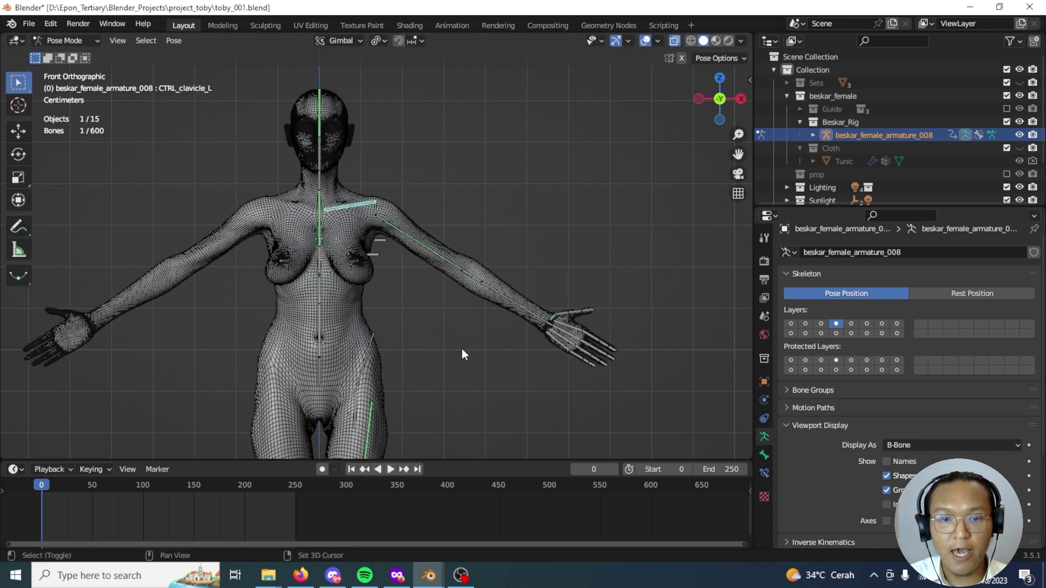
Test-rotate the left index finger control, cancel it, and select the lumbar spine control.
{"action": "scroll", "coordinate": [463, 295], "scroll_direction": "down", "scroll_amount": 3}
{"action": "middle_click_drag", "start_coordinate": [466, 293], "coordinate": [581, 341]}
{"action": "left_click", "coordinate": [612, 312]}
{"action": "key", "text": "r"}
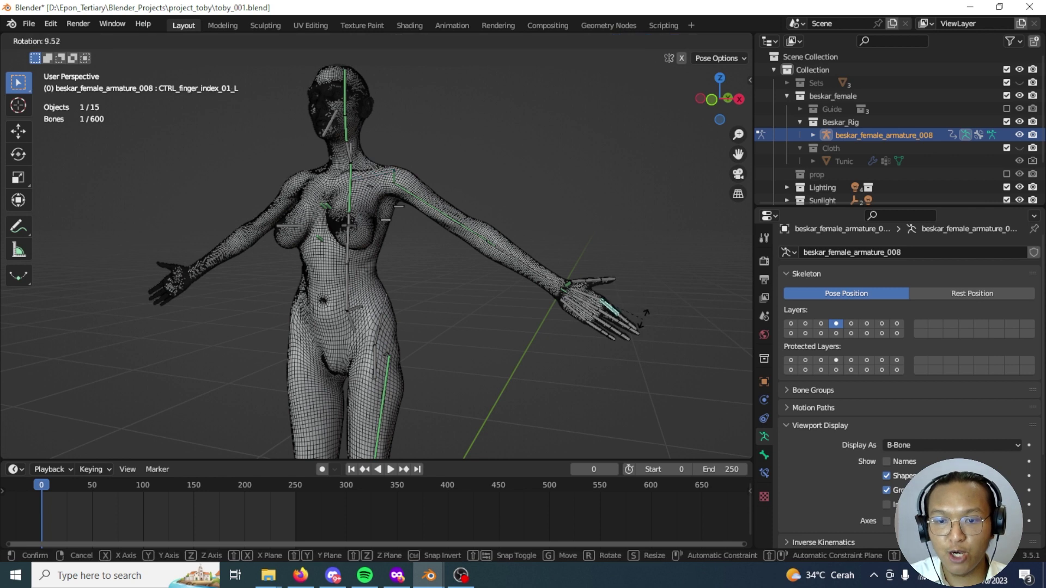
{"action": "key", "text": "Escape"}
{"action": "left_click", "coordinate": [348, 266]}
Select the neck bend control, then the jaw control in the right side view.
{"action": "middle_click_drag", "start_coordinate": [430, 257], "coordinate": [403, 232]}
{"action": "left_click", "coordinate": [320, 162]}
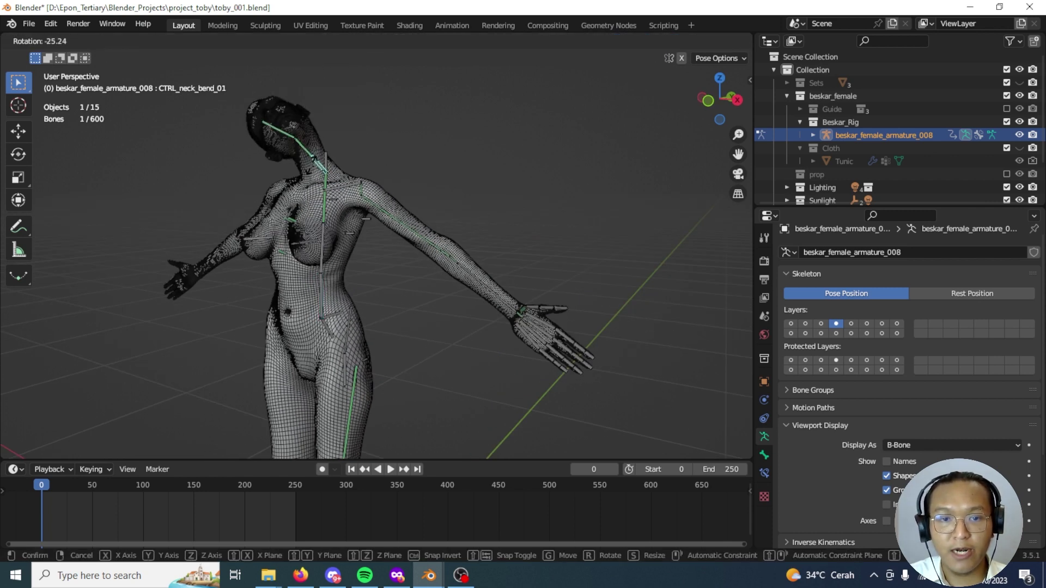
{"action": "middle_click_drag", "start_coordinate": [364, 129], "coordinate": [482, 230]}
{"action": "key", "text": "KP_3"}
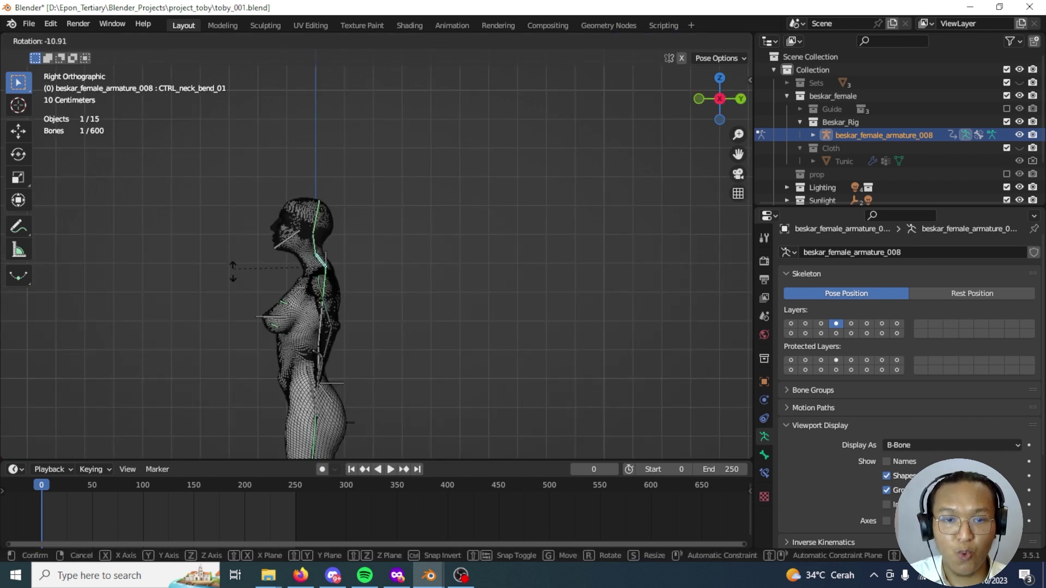
{"action": "left_click", "coordinate": [290, 244]}
{"action": "middle_click_drag", "start_coordinate": [293, 293], "coordinate": [351, 239]}
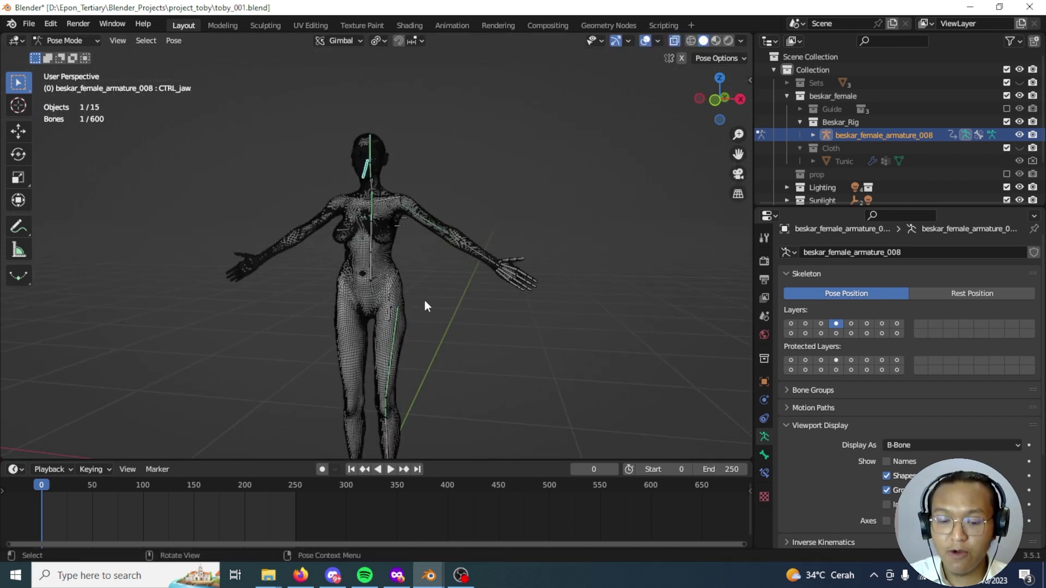
Show only the fifth bone layer and raise the left foot IK control up and forward.
{"action": "key", "text": "KP_8"}
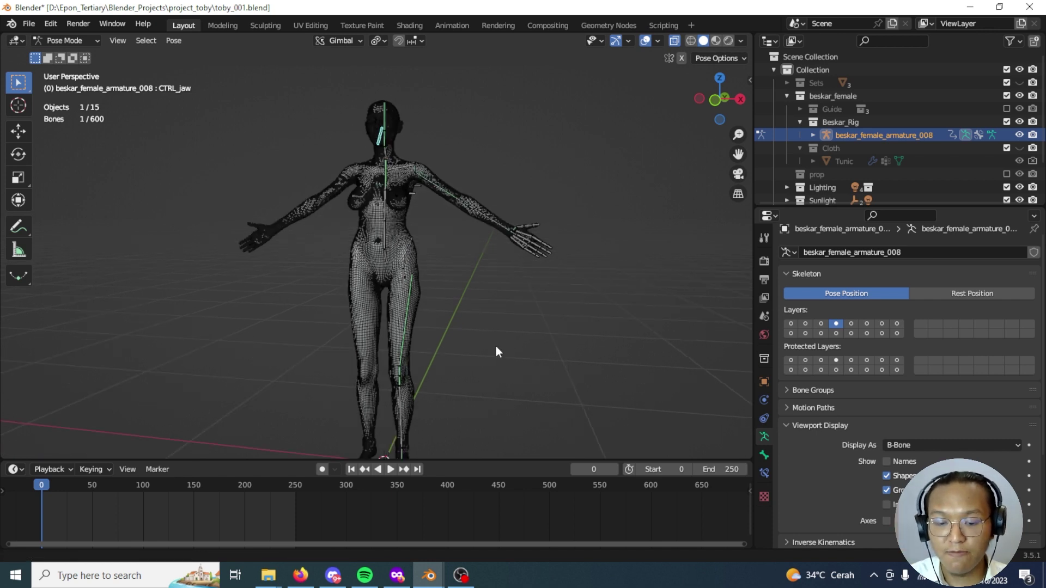
{"action": "left_click", "coordinate": [851, 323]}
{"action": "middle_click_drag", "start_coordinate": [527, 302], "coordinate": [420, 248]}
{"action": "left_click", "coordinate": [381, 350]}
{"action": "key", "text": "KP_3"}
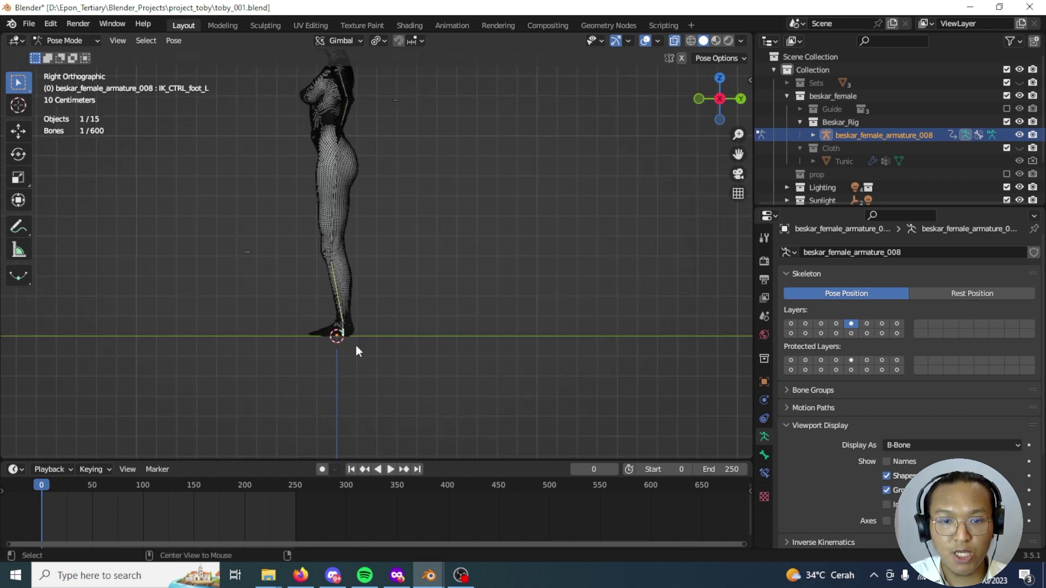
{"action": "key", "text": "g"}
{"action": "left_click", "coordinate": [294, 289]}
Select the left knee pole target, then test-rotate the left foot roll control and cancel.
{"action": "left_click", "coordinate": [248, 252]}
{"action": "middle_click_drag", "start_coordinate": [251, 256], "coordinate": [420, 264]}
{"action": "scroll", "coordinate": [352, 328], "scroll_direction": "up", "scroll_amount": 4}
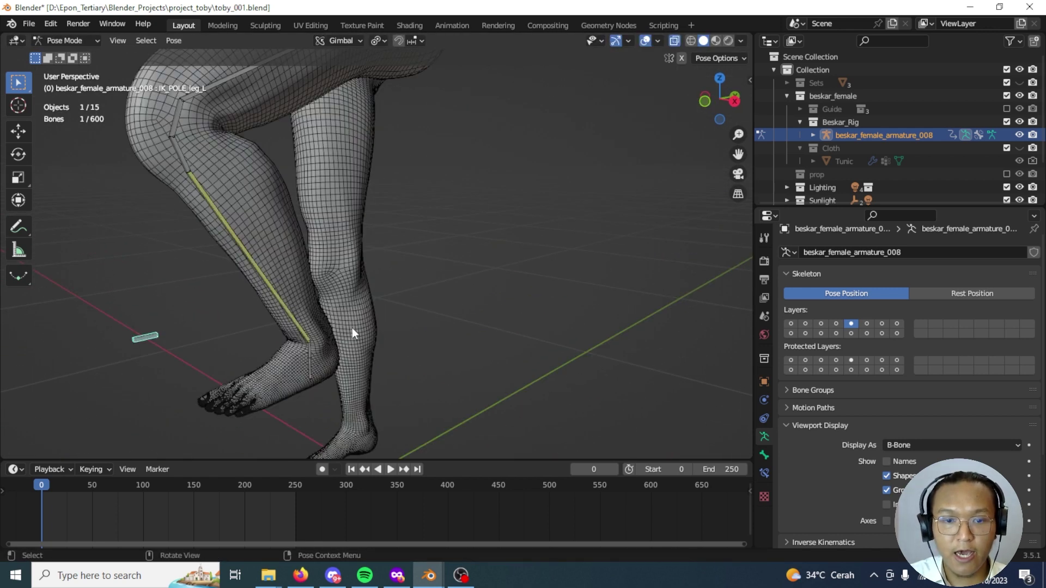
{"action": "left_click", "coordinate": [311, 348]}
{"action": "key", "text": "KP_3"}
{"action": "key", "text": "r"}
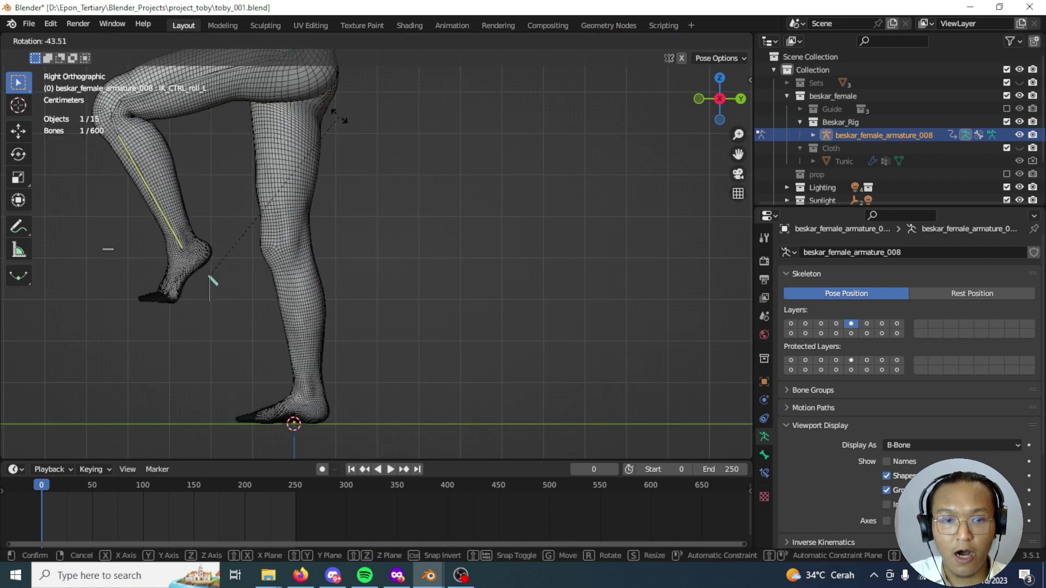
{"action": "right_click", "coordinate": [508, 303]}
Clear the left foot IK control's location with Alt+G so the leg straightens.
{"action": "scroll", "coordinate": [284, 274], "scroll_direction": "down", "scroll_amount": 4}
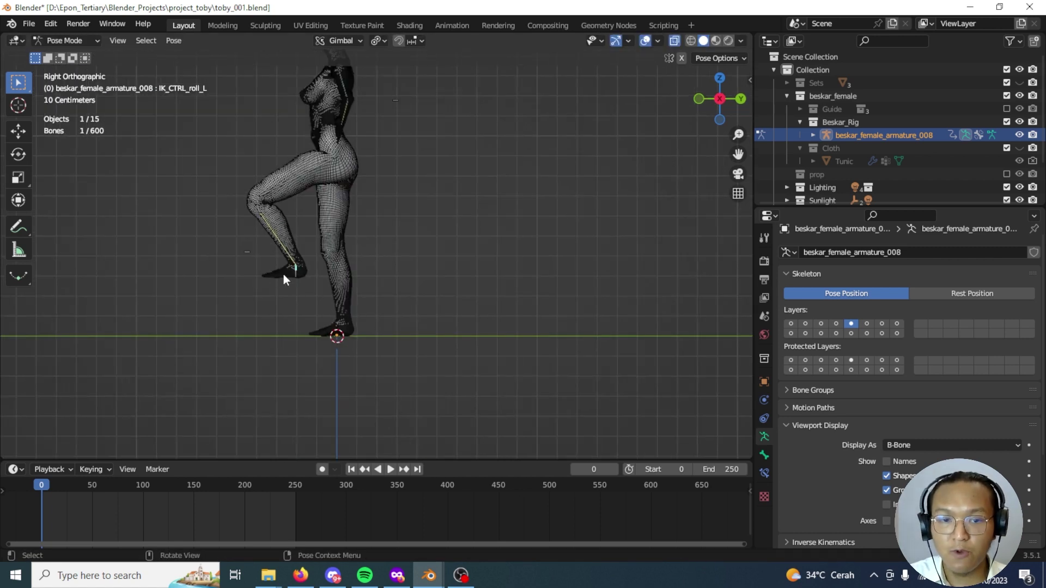
{"action": "left_click", "coordinate": [296, 273]}
{"action": "key", "text": "alt+g"}
{"action": "middle_click_drag", "start_coordinate": [453, 336], "coordinate": [562, 366]}
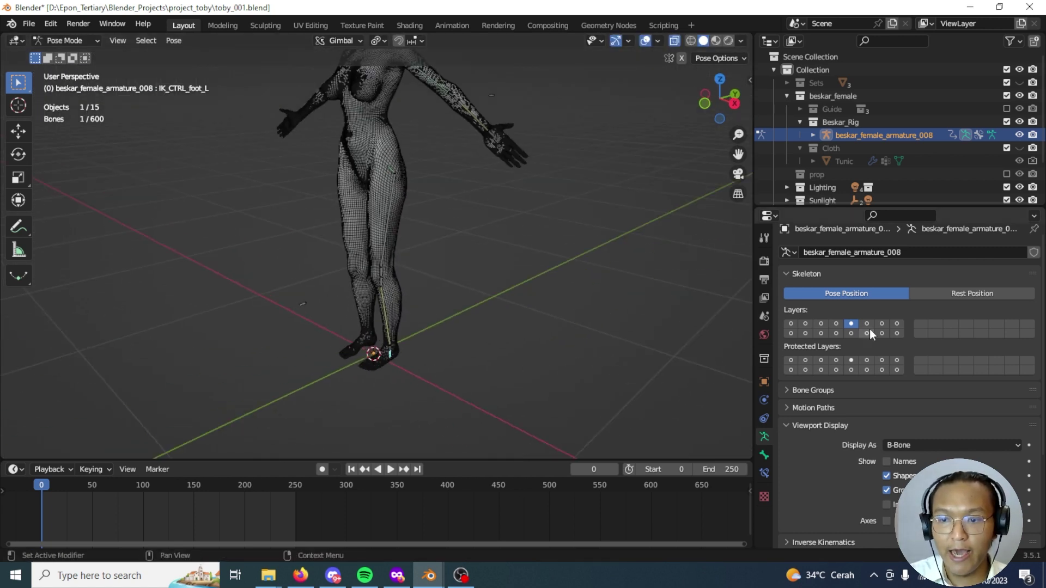
Show the sixth bone layer and the one beneath it, then only the seventh layer.
{"action": "left_click", "coordinate": [871, 325]}
{"action": "middle_click_drag", "start_coordinate": [521, 272], "coordinate": [511, 285]}
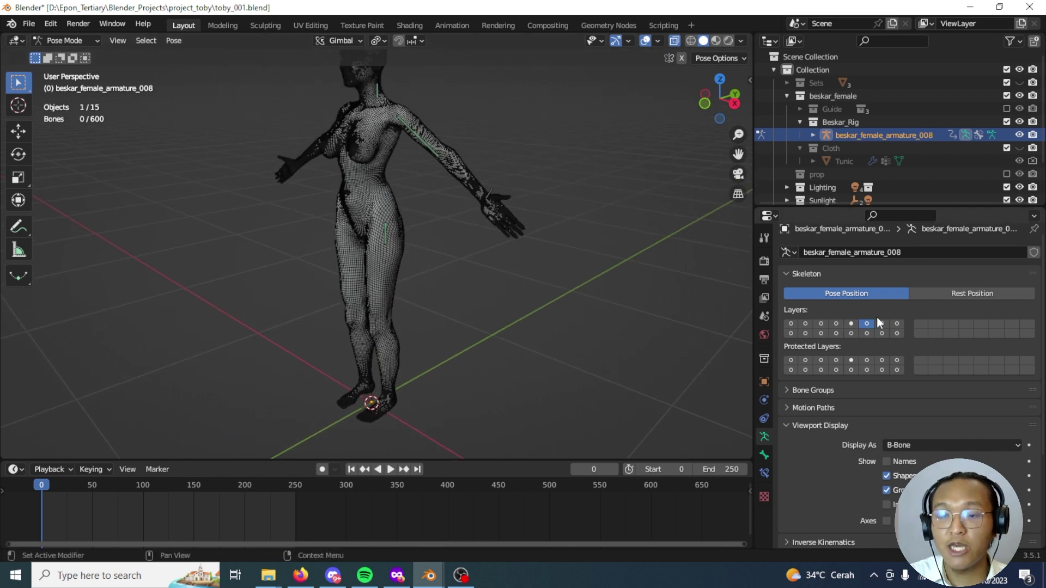
{"action": "left_click", "coordinate": [868, 332], "text": "shift"}
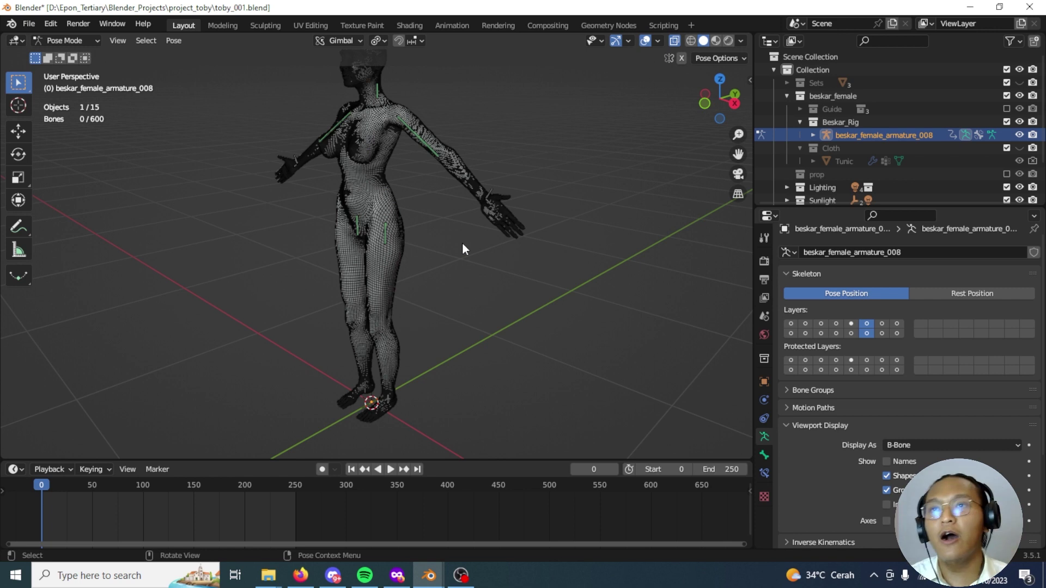
{"action": "middle_click_drag", "start_coordinate": [448, 267], "coordinate": [475, 270]}
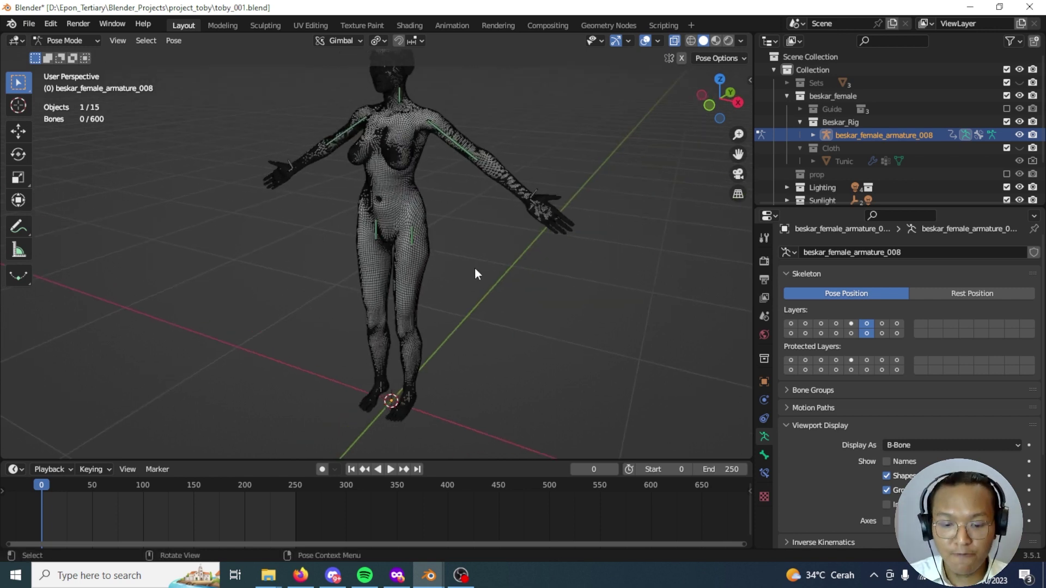
{"action": "left_click", "coordinate": [882, 323]}
Zoom to the face in front view, test-move the left upper lip control, then move the left cheek control.
{"action": "scroll", "coordinate": [385, 266], "scroll_direction": "up", "scroll_amount": 6}
{"action": "middle_click_drag", "start_coordinate": [385, 266], "coordinate": [475, 198]}
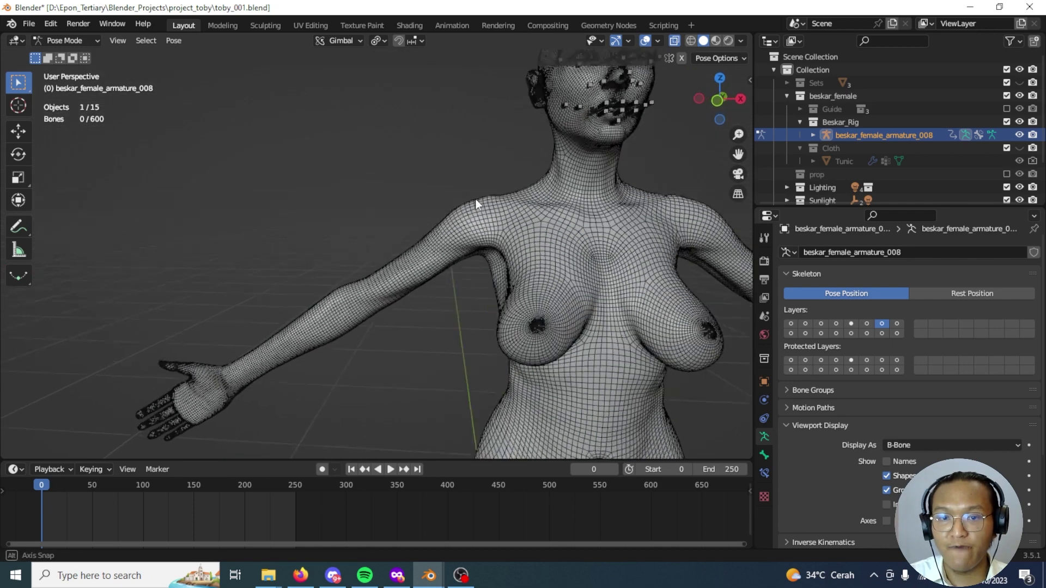
{"action": "key", "text": "KP_1"}
{"action": "scroll", "coordinate": [414, 267], "scroll_direction": "up", "scroll_amount": 10}
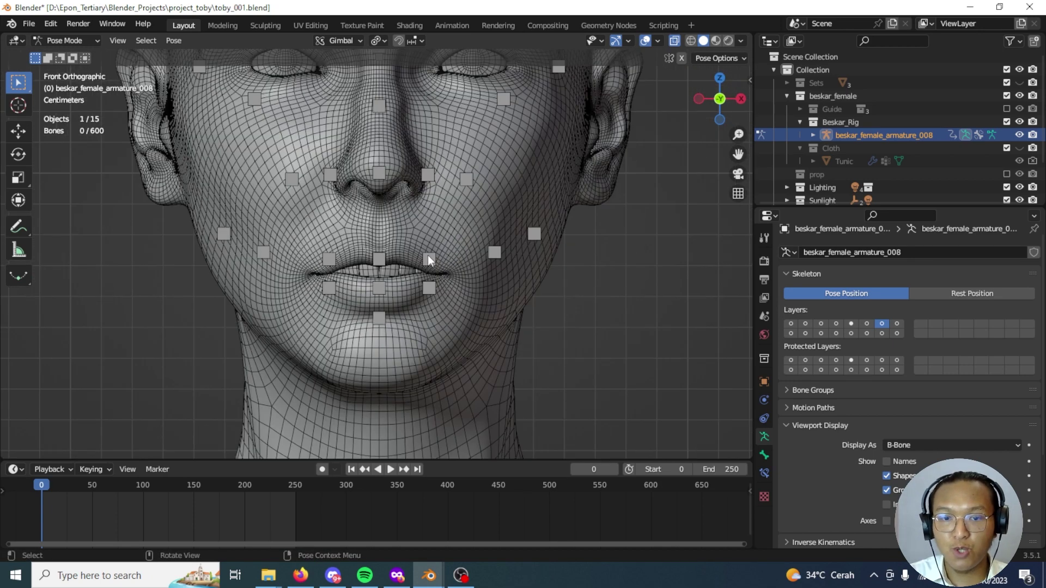
{"action": "left_click", "coordinate": [429, 258]}
{"action": "key", "text": "g"}
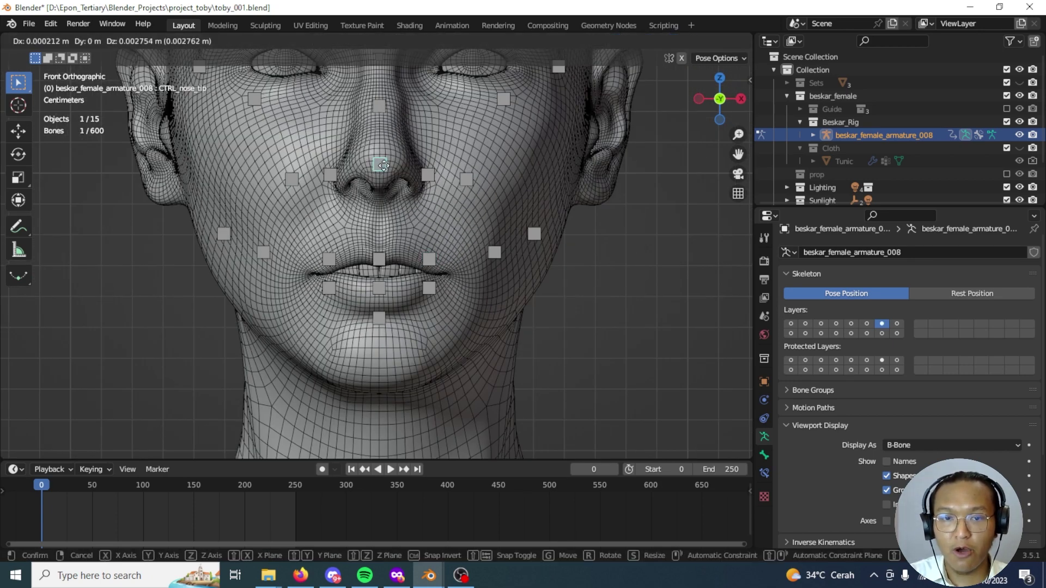
{"action": "key", "text": "Escape"}
{"action": "left_click", "coordinate": [494, 253]}
{"action": "key", "text": "g"}
{"action": "left_click", "coordinate": [487, 253]}
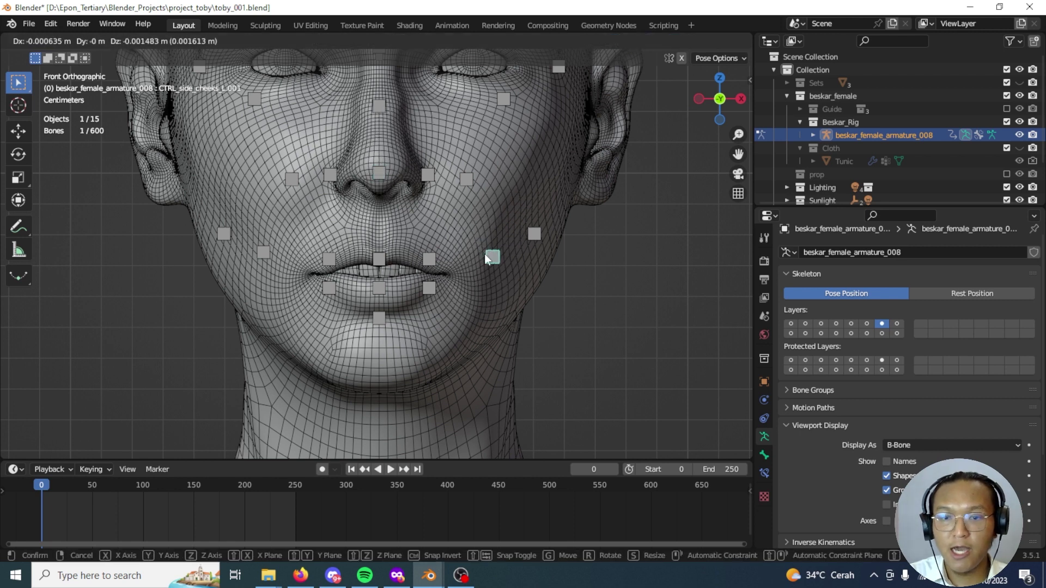
{"action": "scroll", "coordinate": [479, 272], "scroll_direction": "down", "scroll_amount": 9}
Show only the toe bones layer and orbit in close to inspect the feet.
{"action": "left_click", "coordinate": [882, 333]}
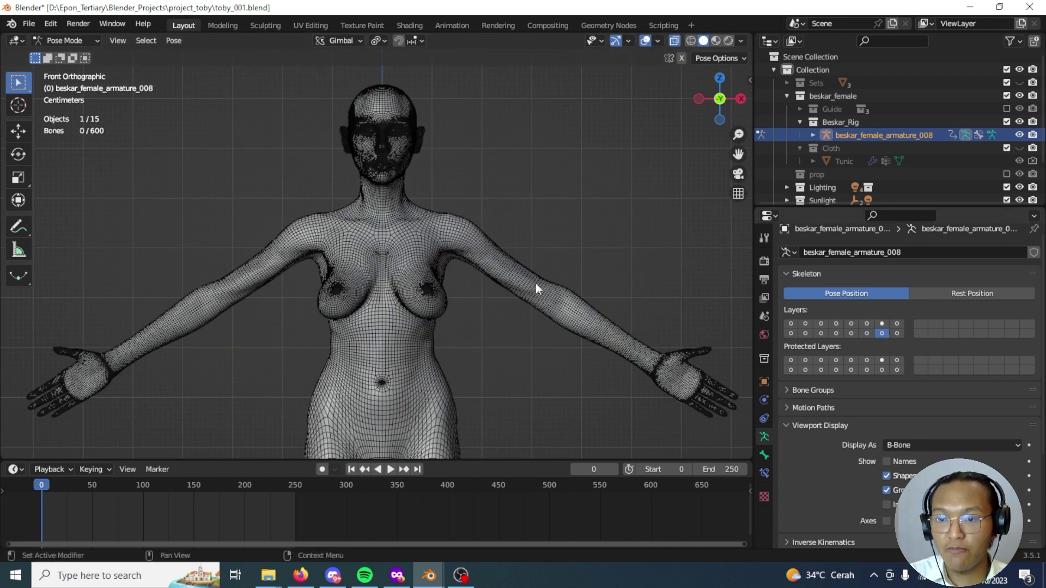
{"action": "scroll", "coordinate": [535, 283], "scroll_direction": "down", "scroll_amount": 4}
{"action": "middle_click_drag", "start_coordinate": [437, 338], "coordinate": [425, 248]}
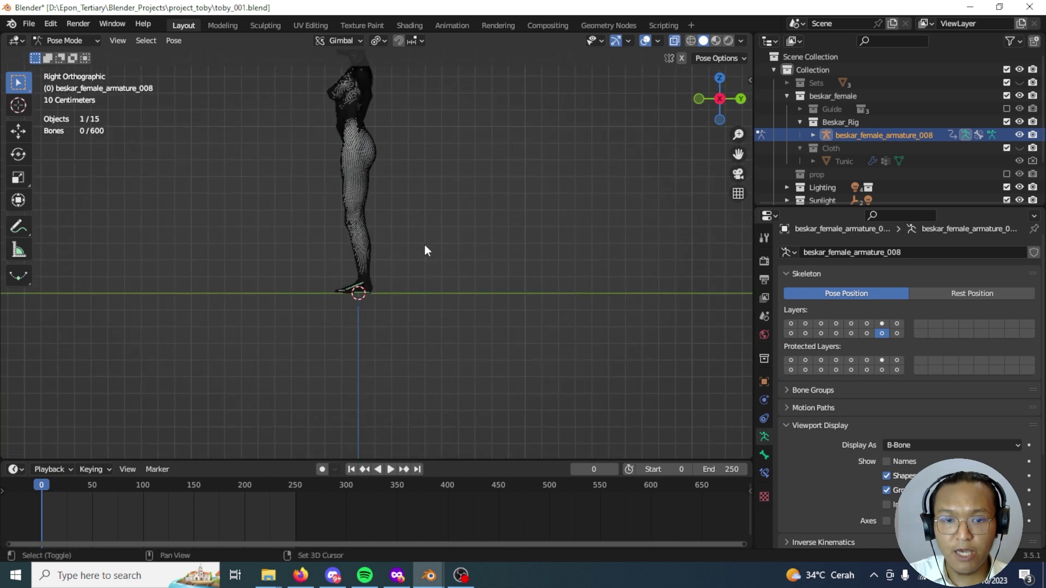
{"action": "scroll", "coordinate": [351, 331], "scroll_direction": "up", "scroll_amount": 10}
{"action": "middle_click_drag", "start_coordinate": [420, 296], "coordinate": [432, 324]}
{"action": "scroll", "coordinate": [432, 324], "scroll_direction": "down", "scroll_amount": 5}
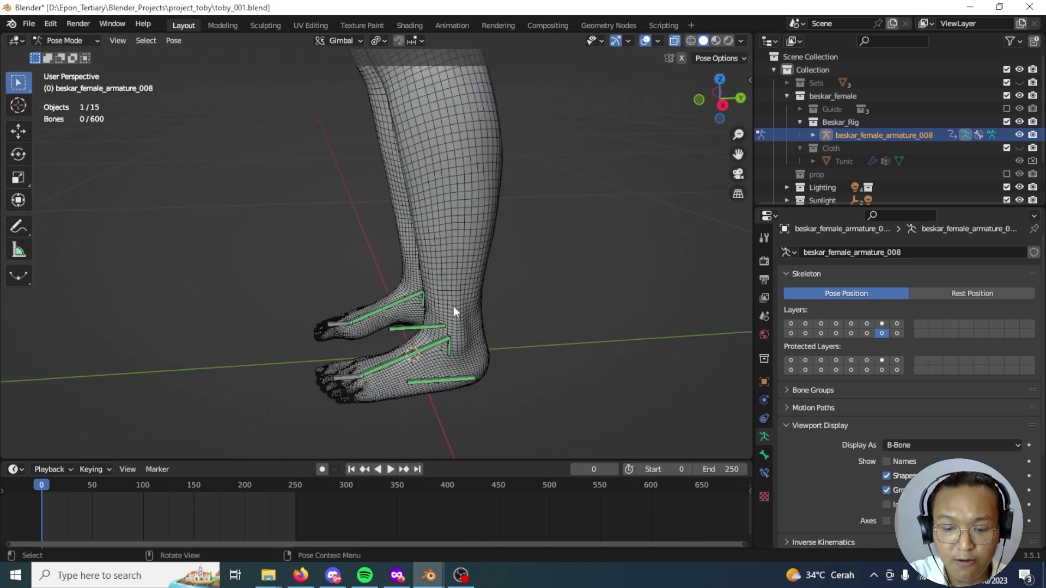
{"action": "scroll", "coordinate": [427, 298], "scroll_direction": "down", "scroll_amount": 8}
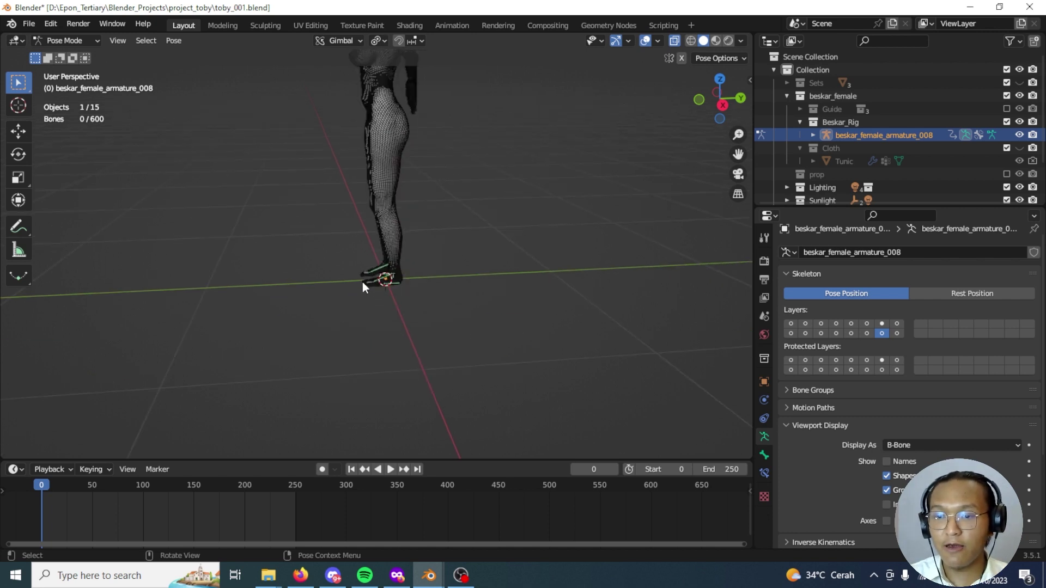
{"action": "middle_click_drag", "start_coordinate": [361, 282], "coordinate": [490, 349]}
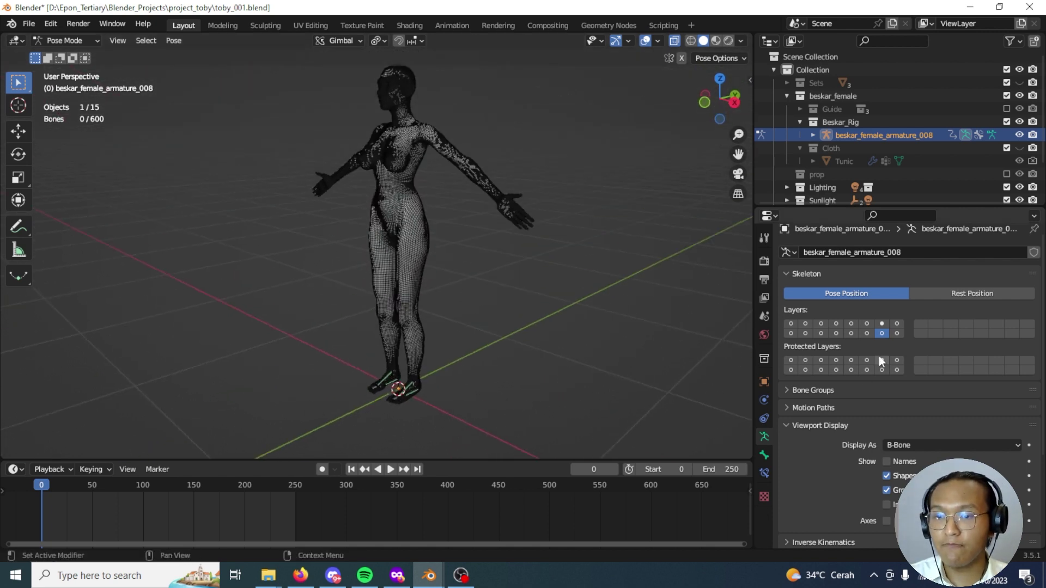
Switch to the twist bones layer, select the left upper-arm twist control, then show the shape-key controls layer.
{"action": "left_click", "coordinate": [897, 324]}
{"action": "middle_click_drag", "start_coordinate": [504, 298], "coordinate": [455, 303]}
{"action": "left_click", "coordinate": [404, 207], "text": "shift"}
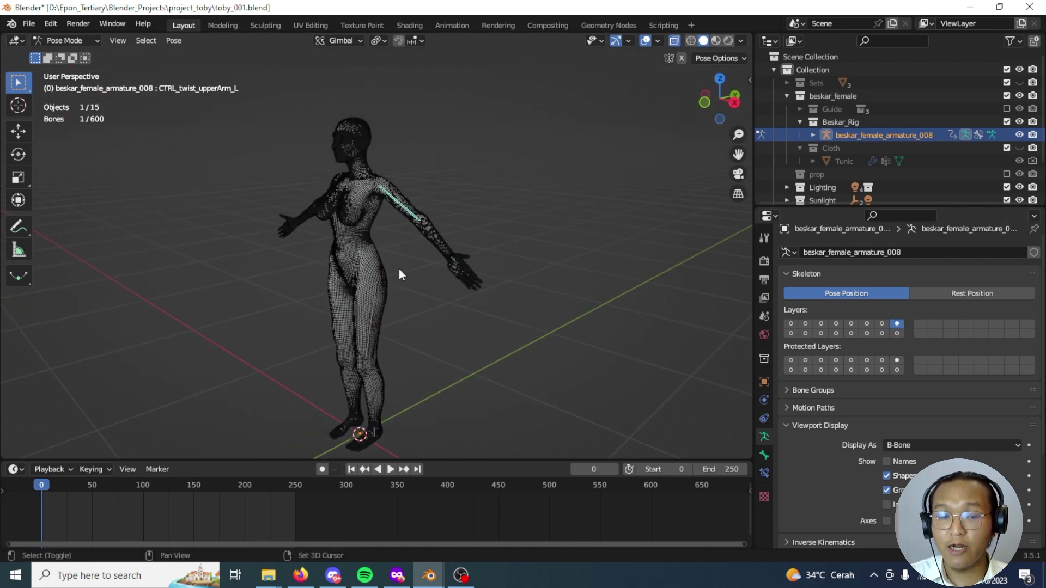
{"action": "middle_click_drag", "start_coordinate": [399, 269], "coordinate": [407, 301], "text": "shift"}
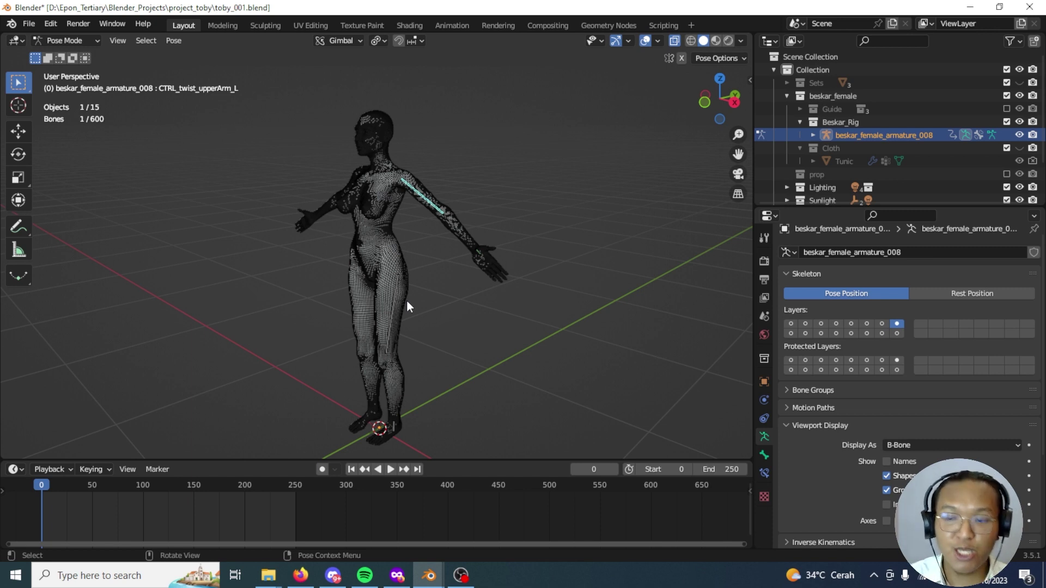
{"action": "left_click", "coordinate": [791, 332]}
Zoom to the shape-key controls in front view and test-move the selected control, cancelling.
{"action": "middle_click_drag", "start_coordinate": [375, 269], "coordinate": [447, 262]}
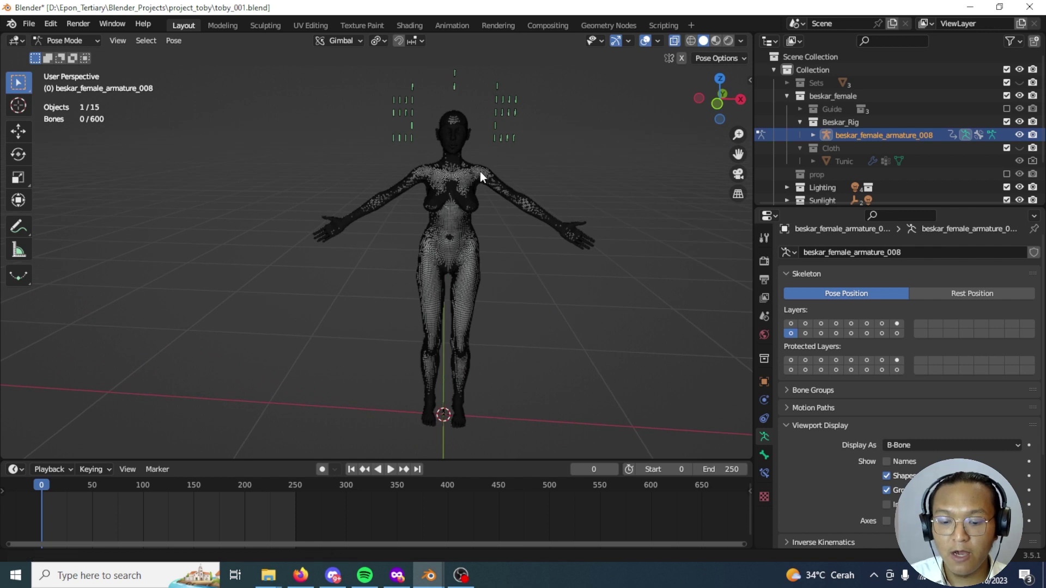
{"action": "scroll", "coordinate": [480, 172], "scroll_direction": "down", "scroll_amount": 3}
{"action": "scroll", "coordinate": [436, 296], "scroll_direction": "up", "scroll_amount": 6}
{"action": "key", "text": "KP_1"}
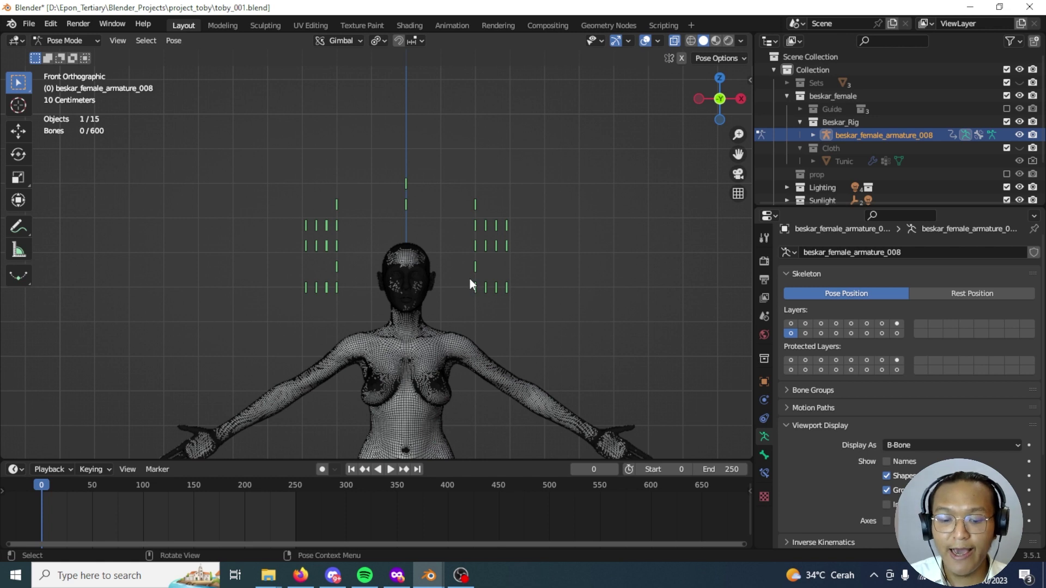
{"action": "scroll", "coordinate": [504, 308], "scroll_direction": "up", "scroll_amount": 3}
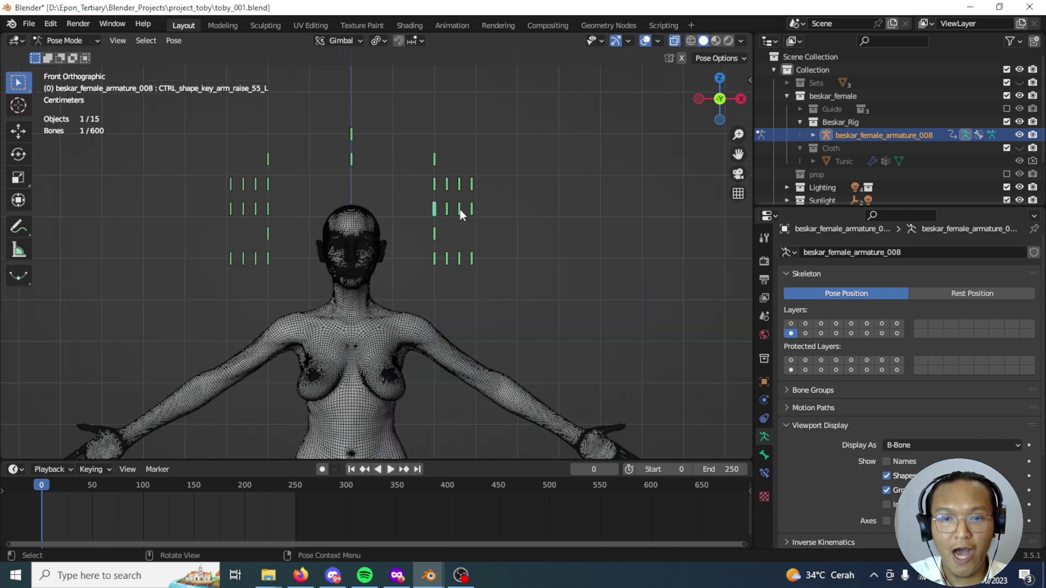
{"action": "key", "text": "g"}
{"action": "key", "text": "Escape"}
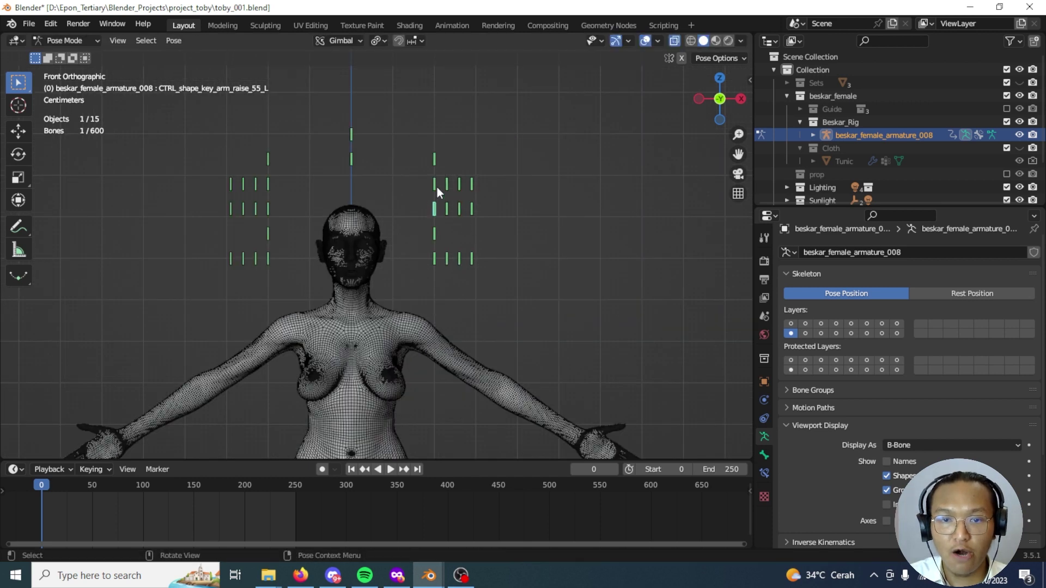
Select the left clavicle raise, scapula swing-up, leg-forward and shin bend controls in turn.
{"action": "left_click", "coordinate": [435, 185]}
{"action": "middle_click_drag", "start_coordinate": [463, 216], "coordinate": [359, 236]}
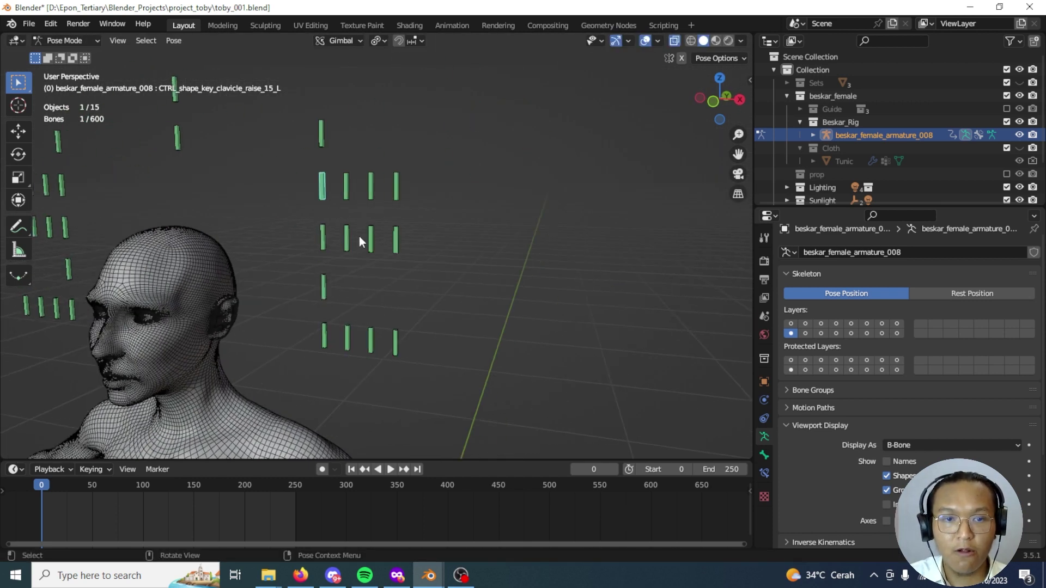
{"action": "left_click", "coordinate": [371, 187]}
{"action": "middle_click_drag", "start_coordinate": [371, 186], "coordinate": [246, 217]}
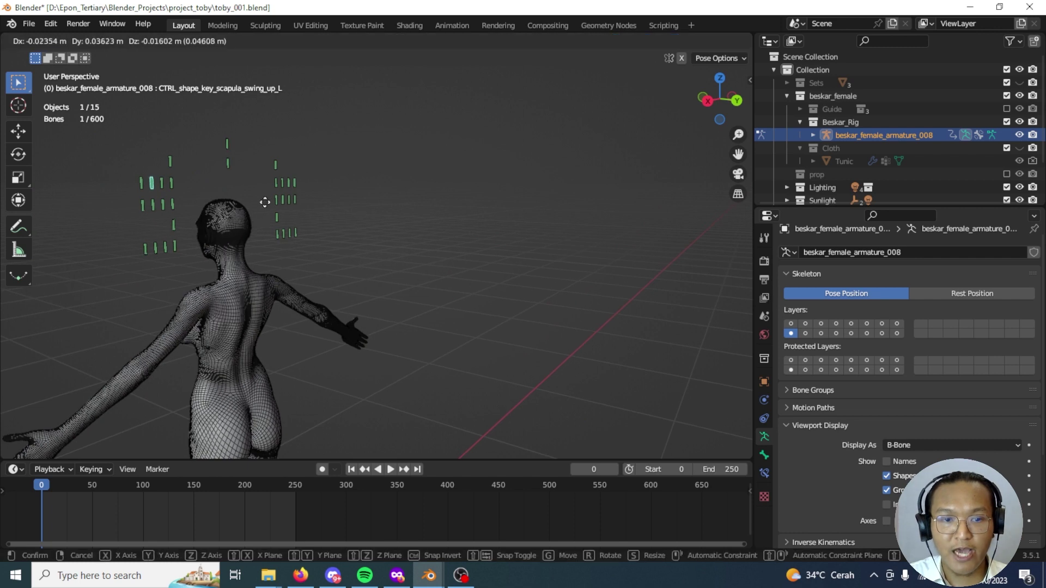
{"action": "left_click", "coordinate": [175, 246]}
{"action": "middle_click_drag", "start_coordinate": [199, 285], "coordinate": [314, 230]}
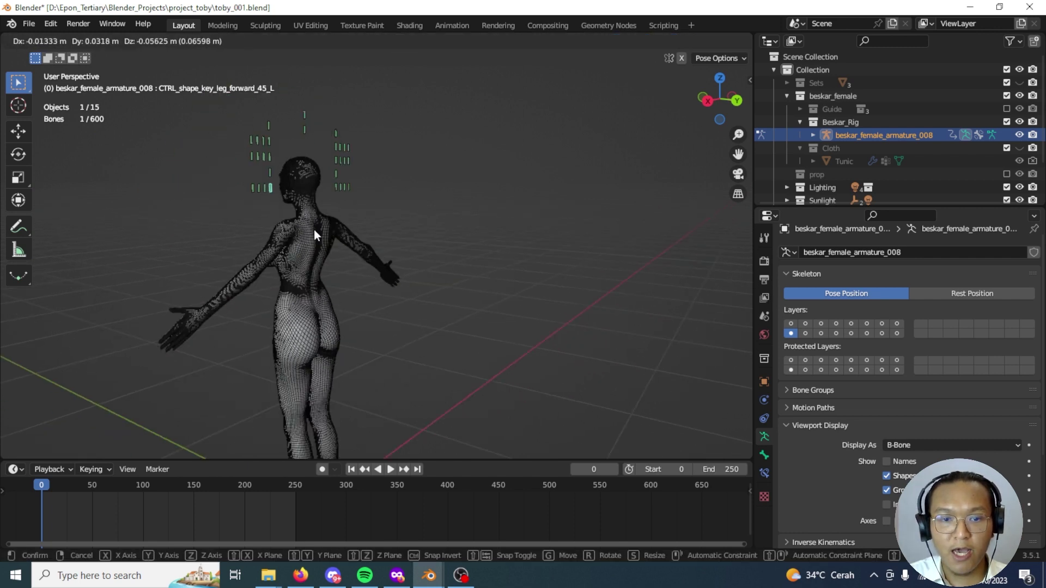
{"action": "left_click", "coordinate": [257, 189]}
{"action": "middle_click_drag", "start_coordinate": [268, 159], "coordinate": [306, 195]}
Test-move the belly squash-stretch control and the waist side-bend control.
{"action": "left_click", "coordinate": [237, 169]}
{"action": "middle_click_drag", "start_coordinate": [237, 169], "coordinate": [291, 206]}
{"action": "scroll", "coordinate": [291, 206], "scroll_direction": "down", "scroll_amount": 3}
{"action": "key", "text": "g"}
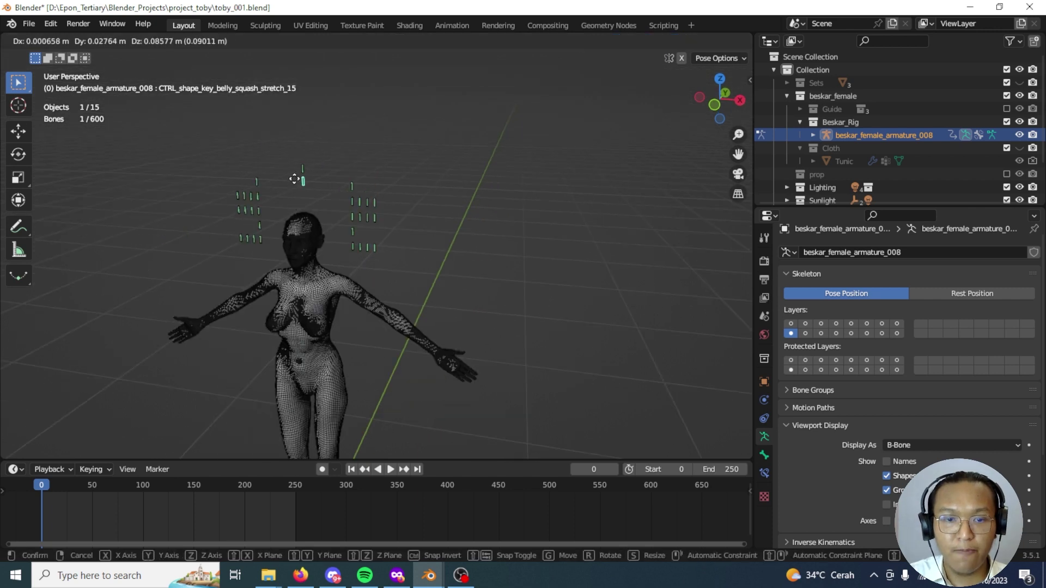
{"action": "left_click", "coordinate": [296, 217]}
{"action": "left_click", "coordinate": [301, 167]}
{"action": "key", "text": "g"}
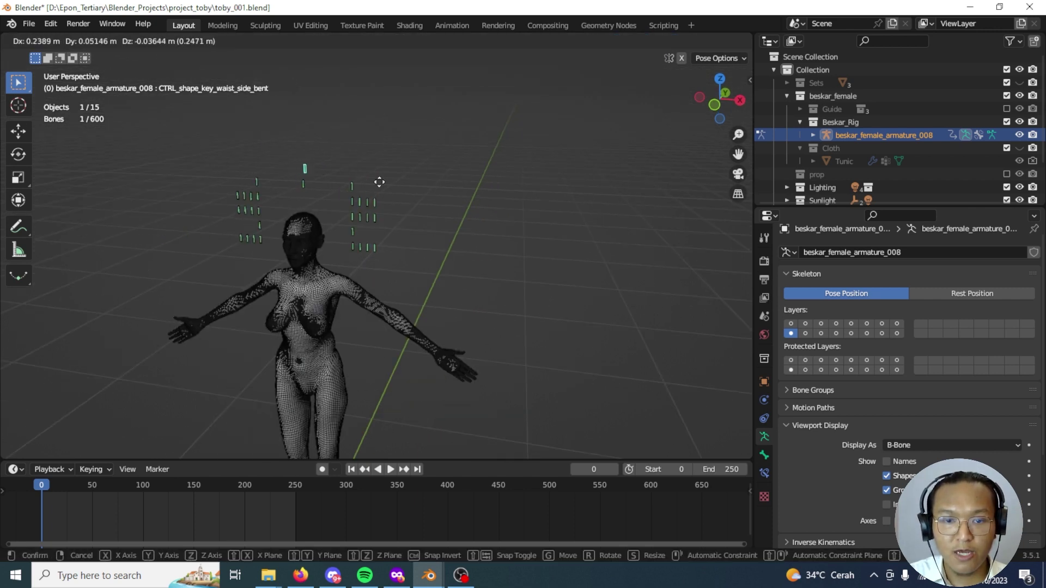
{"action": "left_click", "coordinate": [330, 171]}
Move the belly squash-stretch control again, cancel back to rest, and show the deform bones layer.
{"action": "middle_click_drag", "start_coordinate": [330, 172], "coordinate": [420, 293]}
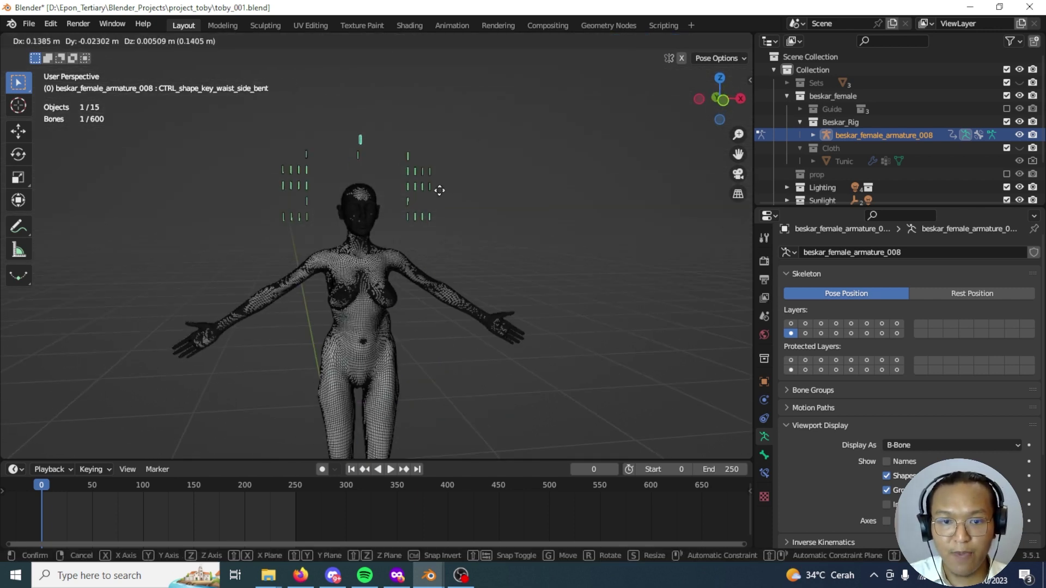
{"action": "left_click", "coordinate": [358, 157]}
{"action": "key", "text": "g"}
{"action": "right_click", "coordinate": [355, 178]}
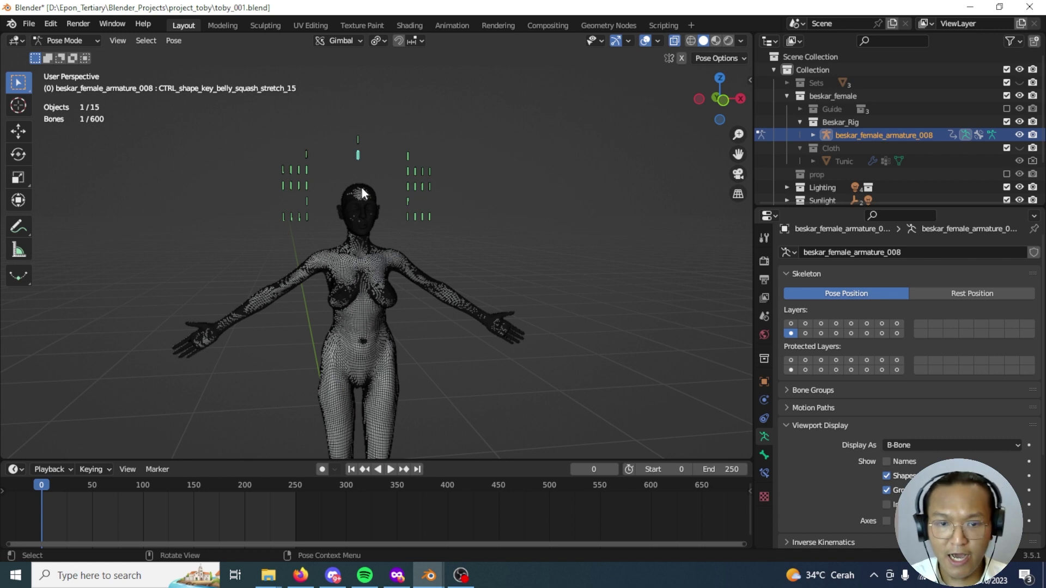
{"action": "middle_click_drag", "start_coordinate": [362, 188], "coordinate": [400, 325]}
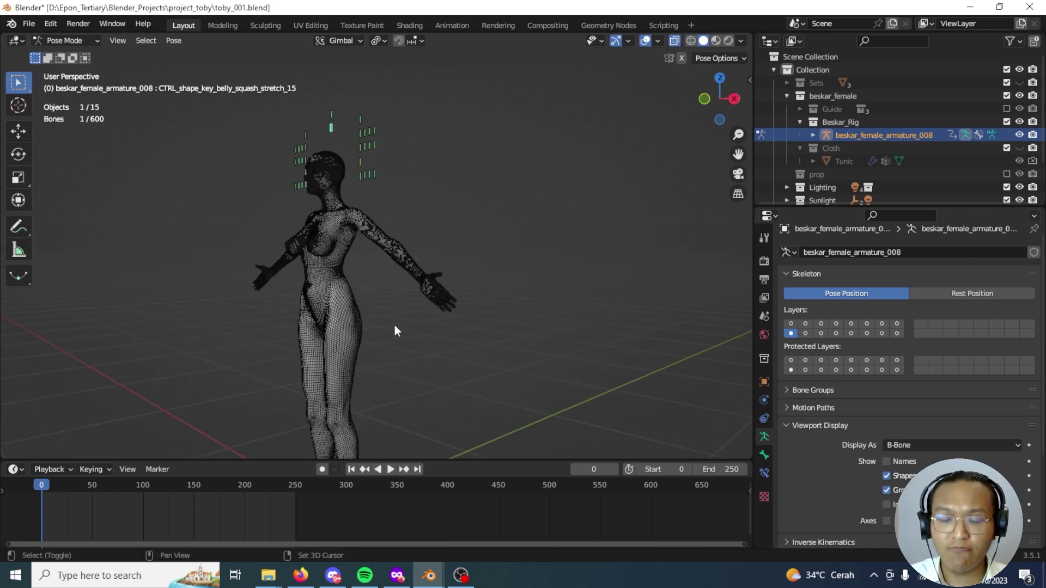
{"action": "left_click", "coordinate": [835, 323]}
Also show the lower-row deform layer and orbit around the skeleton inside the body.
{"action": "left_click", "coordinate": [836, 333], "text": "shift"}
{"action": "middle_click_drag", "start_coordinate": [380, 294], "coordinate": [440, 255]}
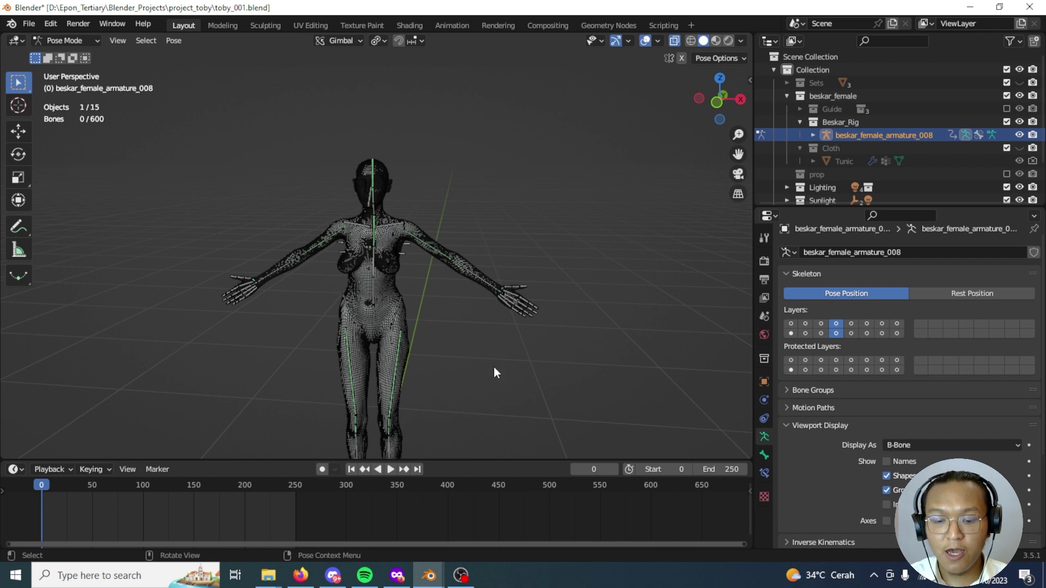
{"action": "middle_click_drag", "start_coordinate": [494, 367], "coordinate": [485, 294], "text": "shift"}
{"action": "scroll", "coordinate": [486, 293], "scroll_direction": "down", "scroll_amount": 1}
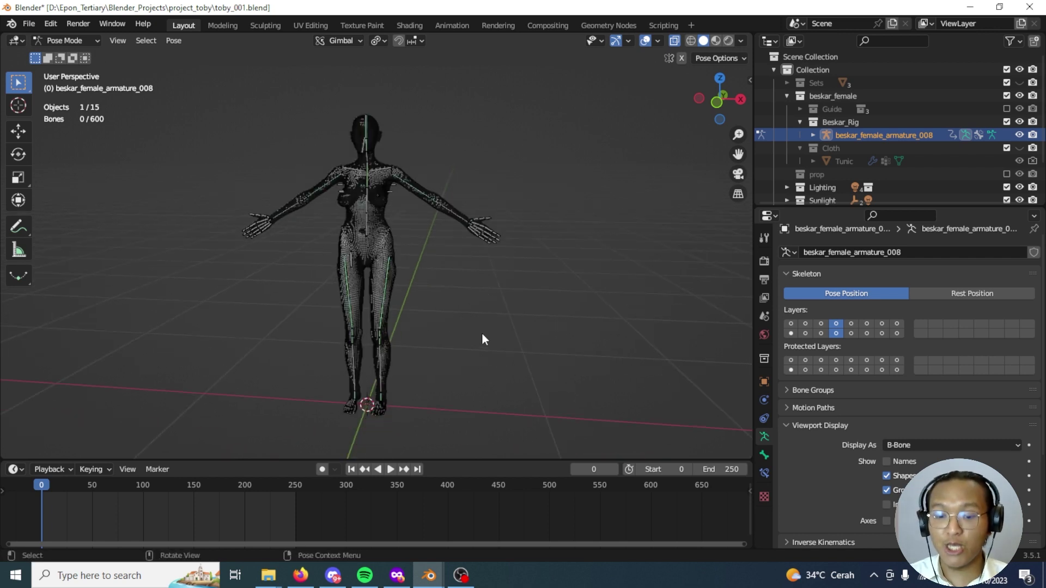
{"action": "middle_click_drag", "start_coordinate": [483, 338], "coordinate": [459, 334]}
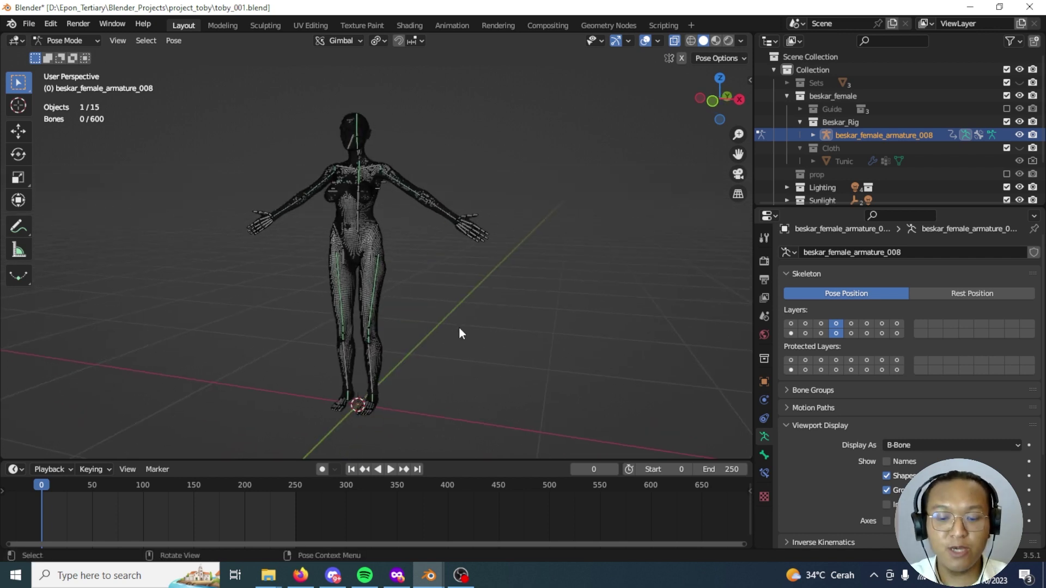